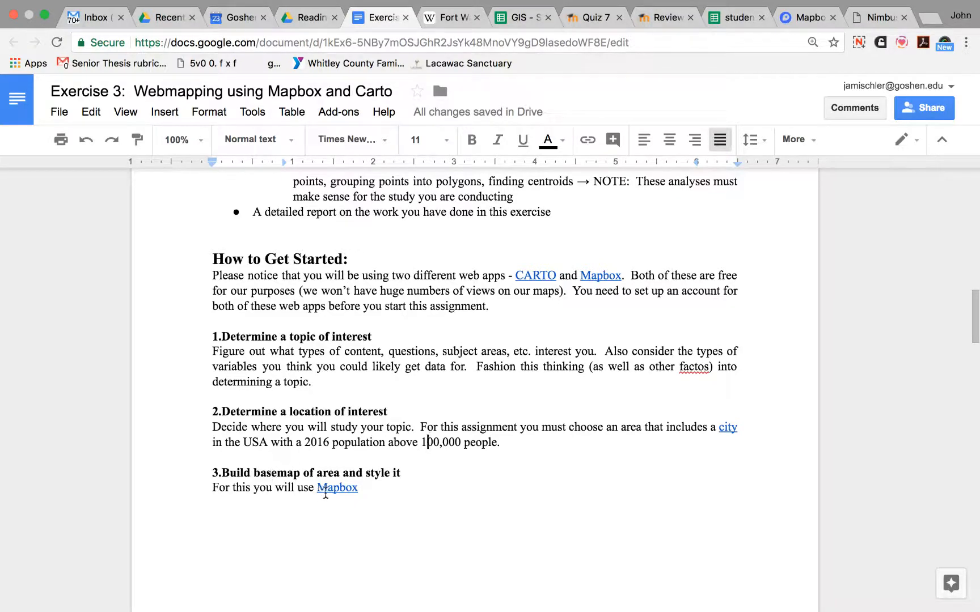
Open the Mapbox website from the exercise document's section 3 link and enter Mapbox Studio.
left_click(326, 488)
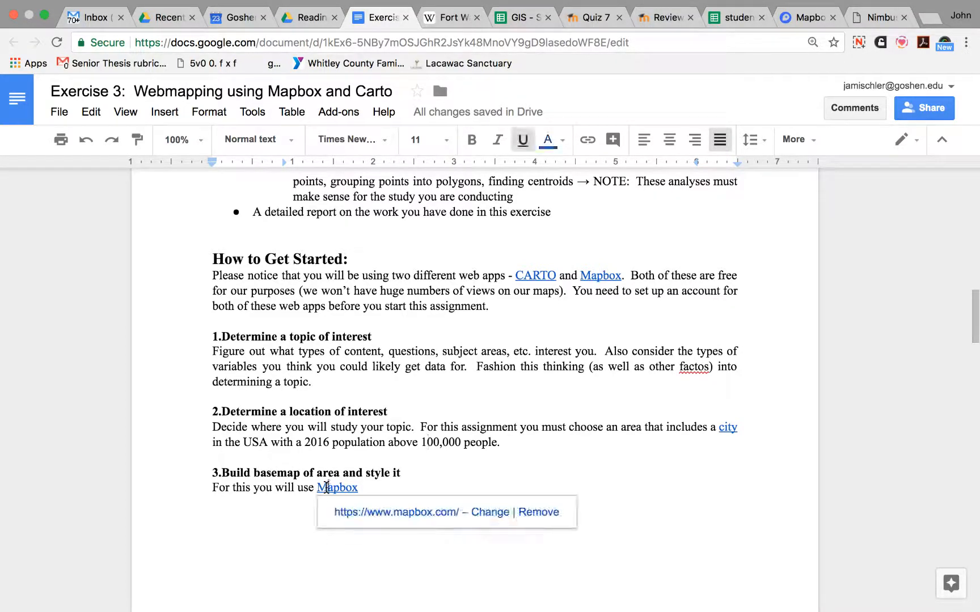
left_click(357, 513)
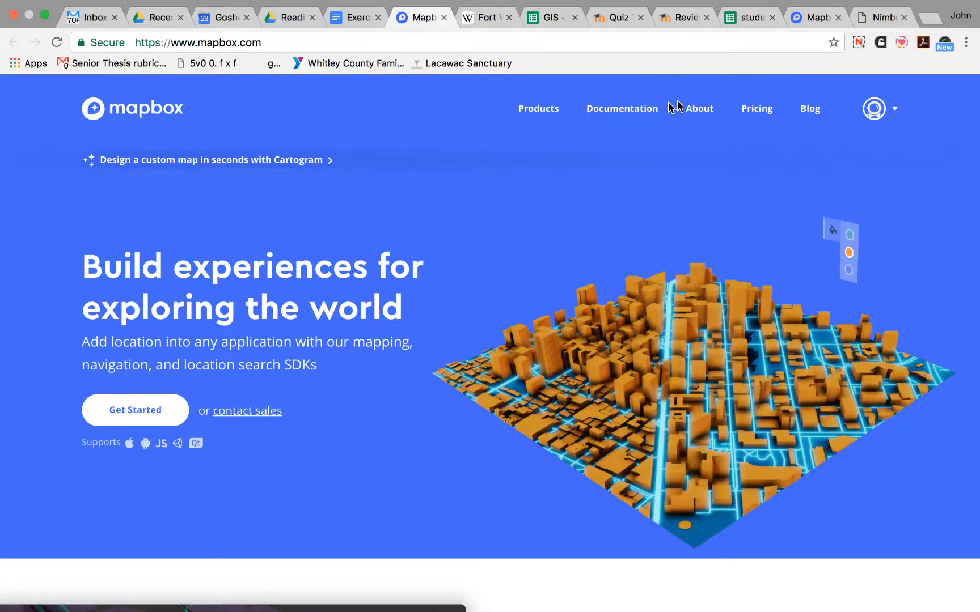
left_click(888, 111)
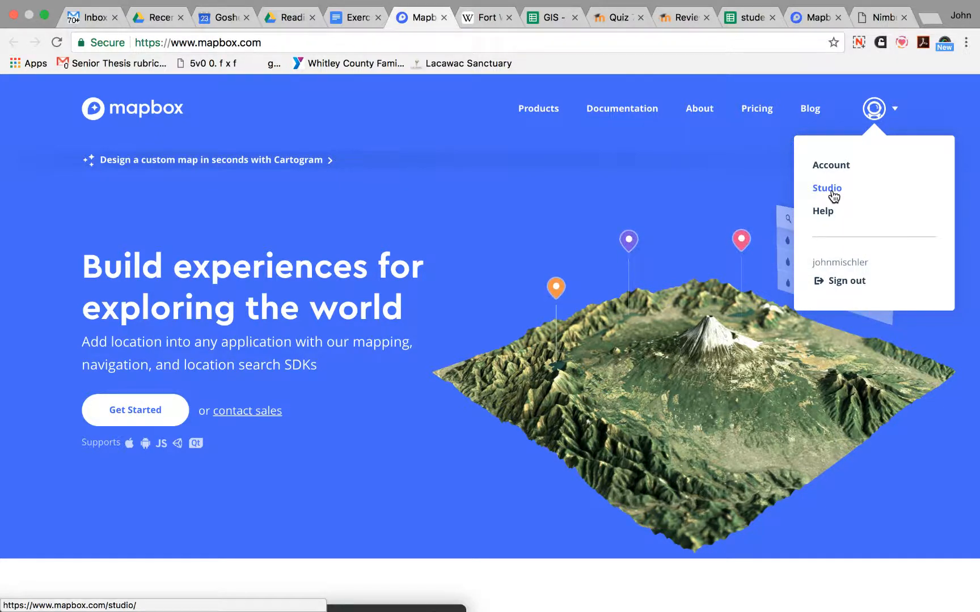
left_click(833, 195)
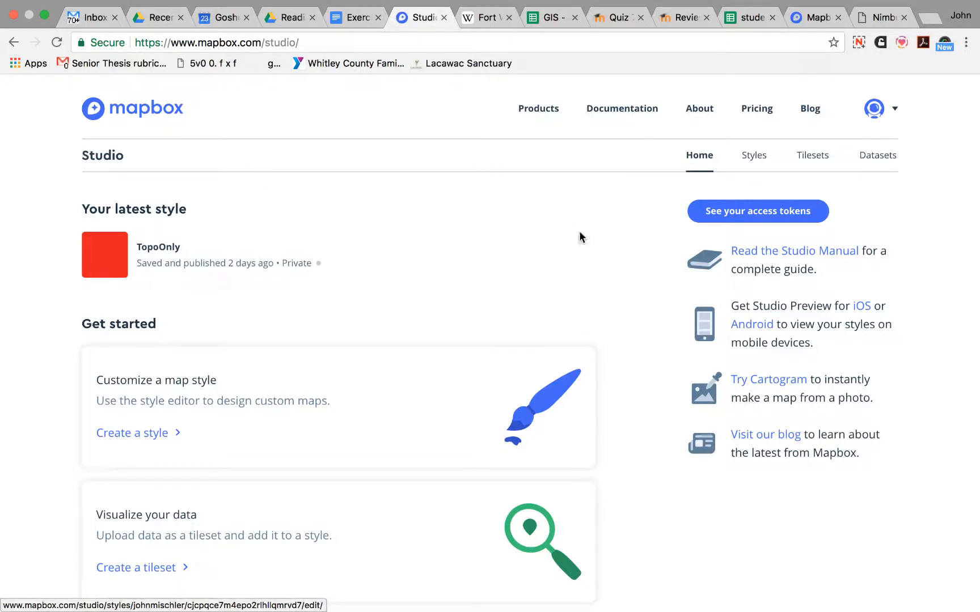
left_click(540, 254)
scroll(538, 251, "down", 2)
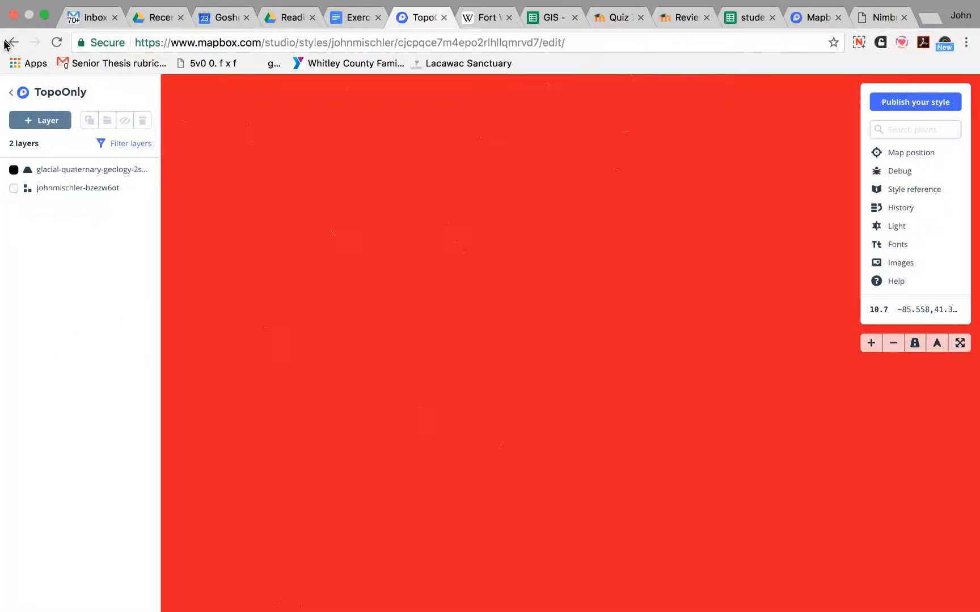
left_click(14, 42)
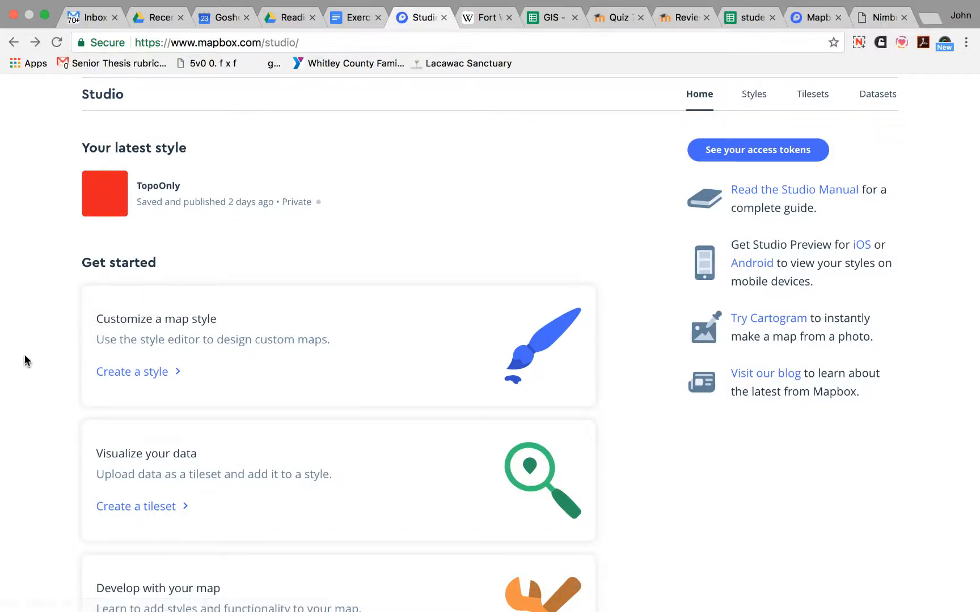
Look over the Studio home page's get-started options and open the collection of designer-made map styles.
scroll(19, 411, "down", 3)
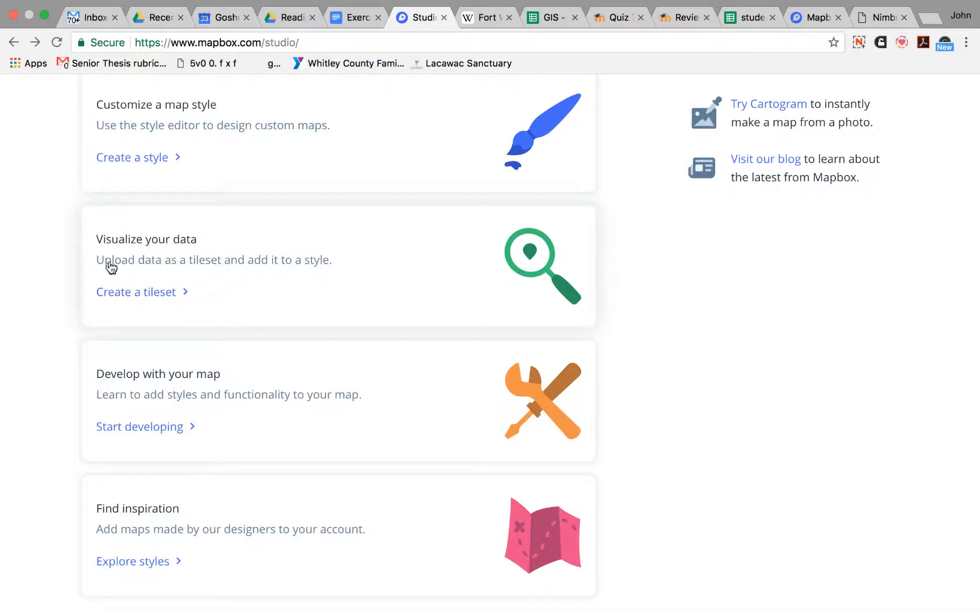
scroll(69, 380, "down", 5)
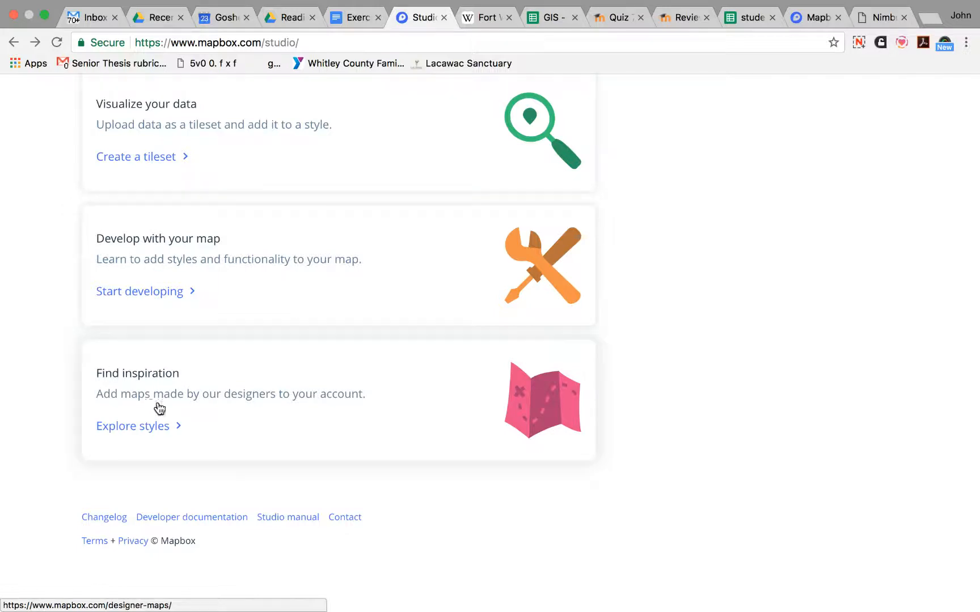
left_click(152, 427)
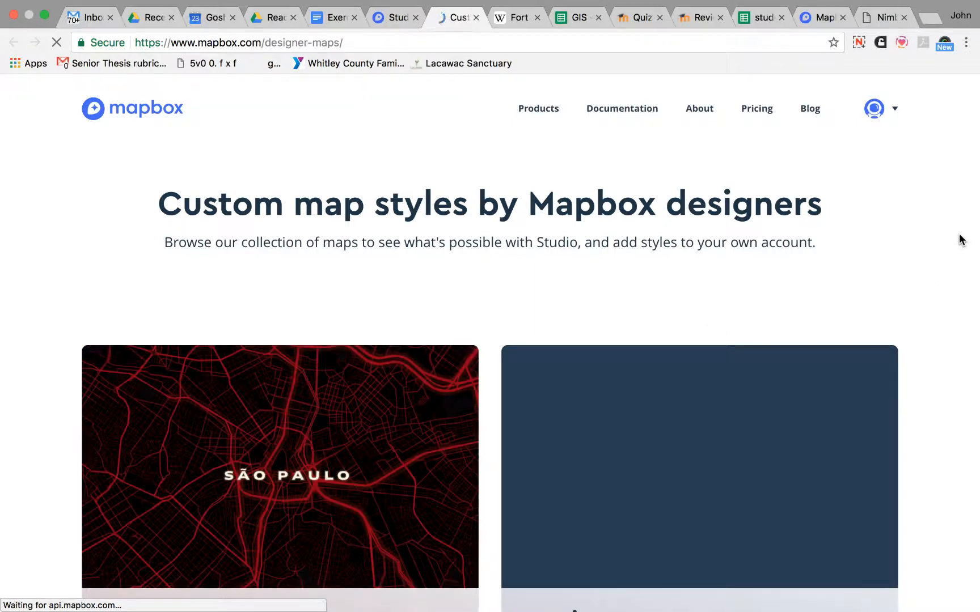
Examine the map styles in the designer collection from Odyssey through Moonlight, and close the collection.
scroll(961, 238, "down", 5)
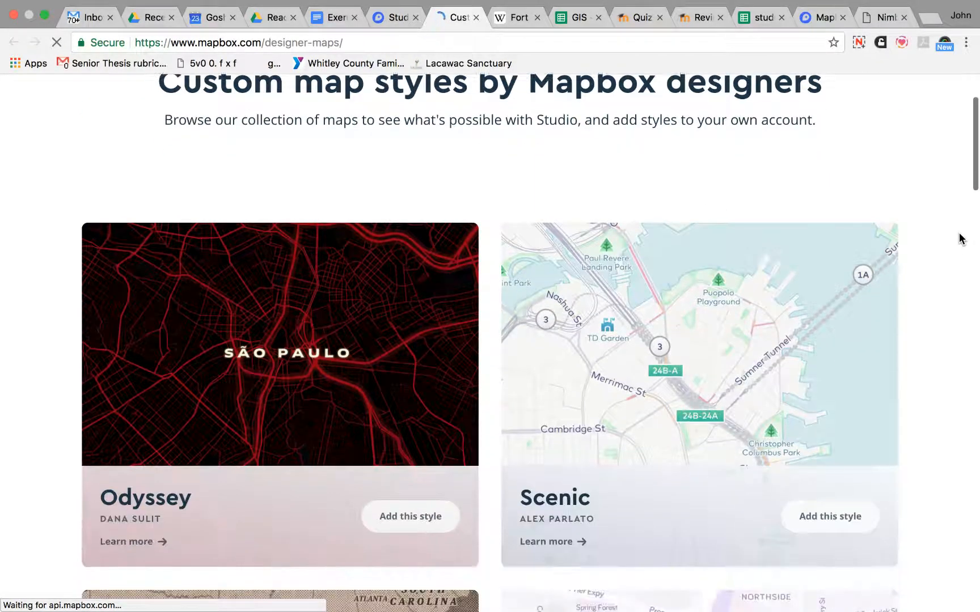
scroll(961, 238, "down", 2)
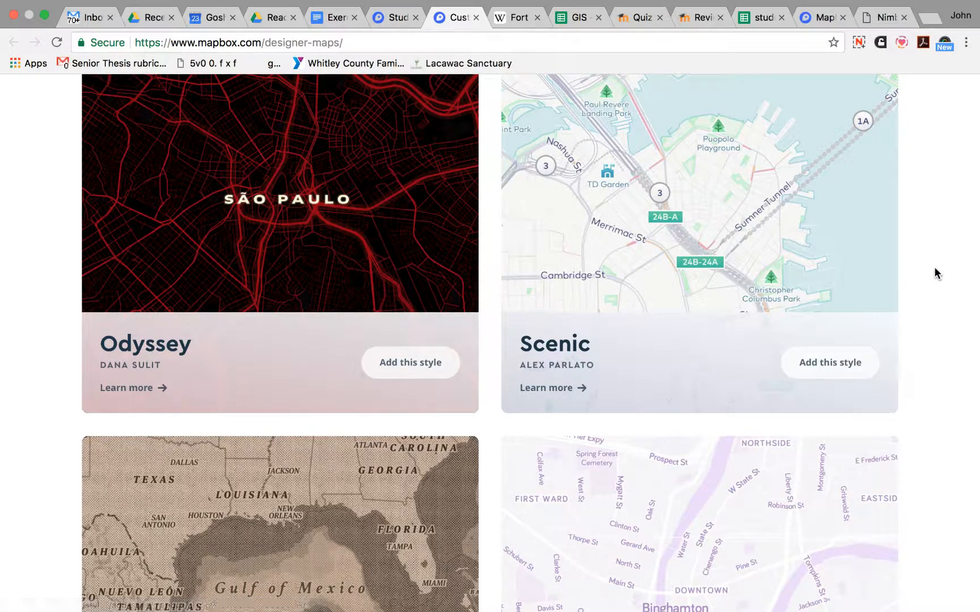
scroll(953, 284, "down", 5)
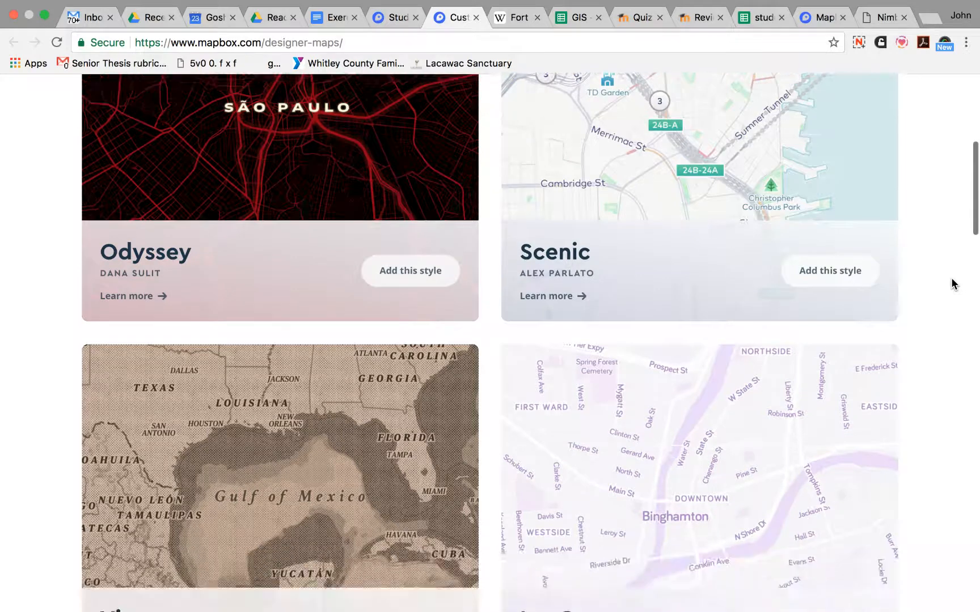
scroll(953, 284, "down", 5)
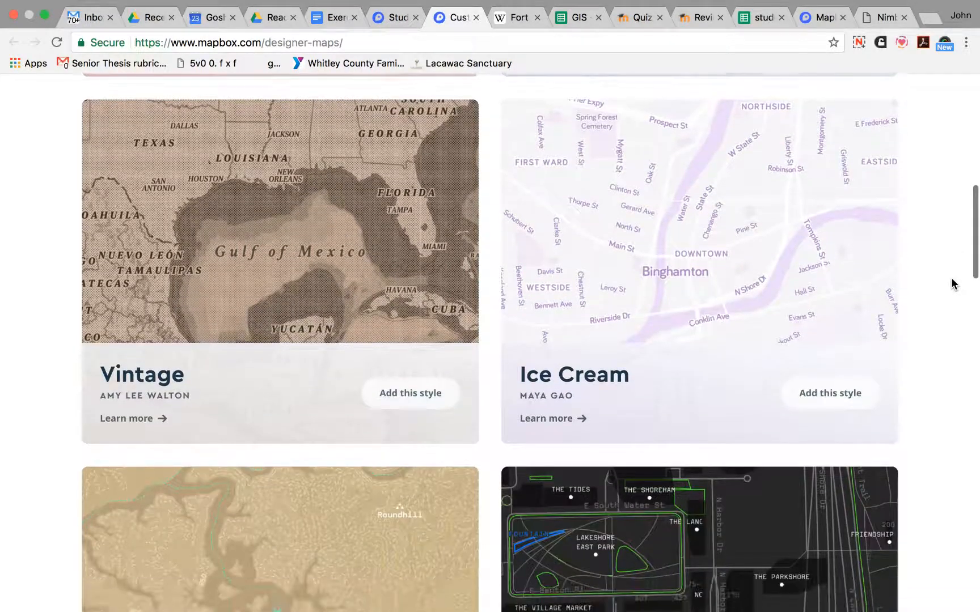
scroll(953, 283, "down", 5)
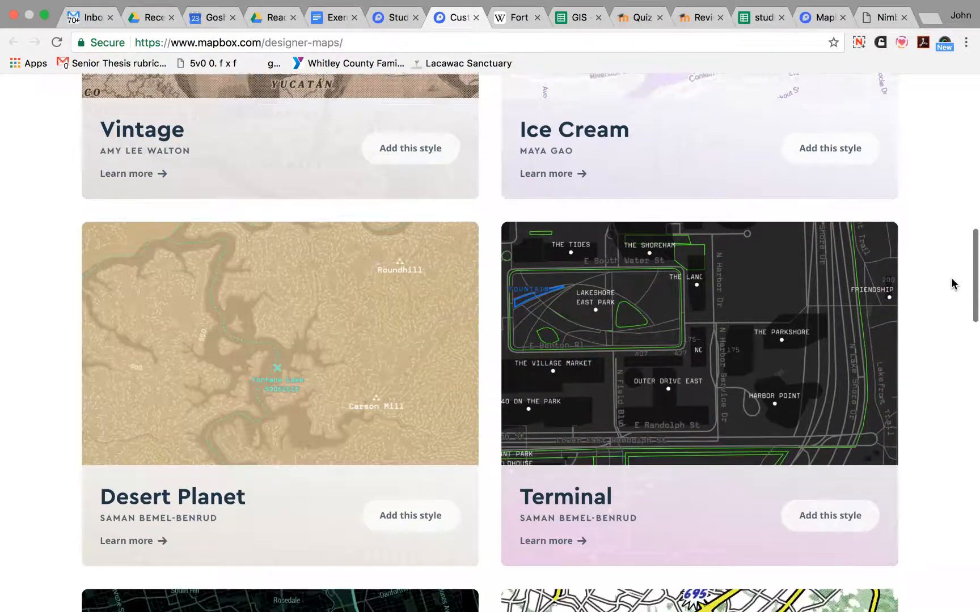
scroll(952, 284, "down", 8)
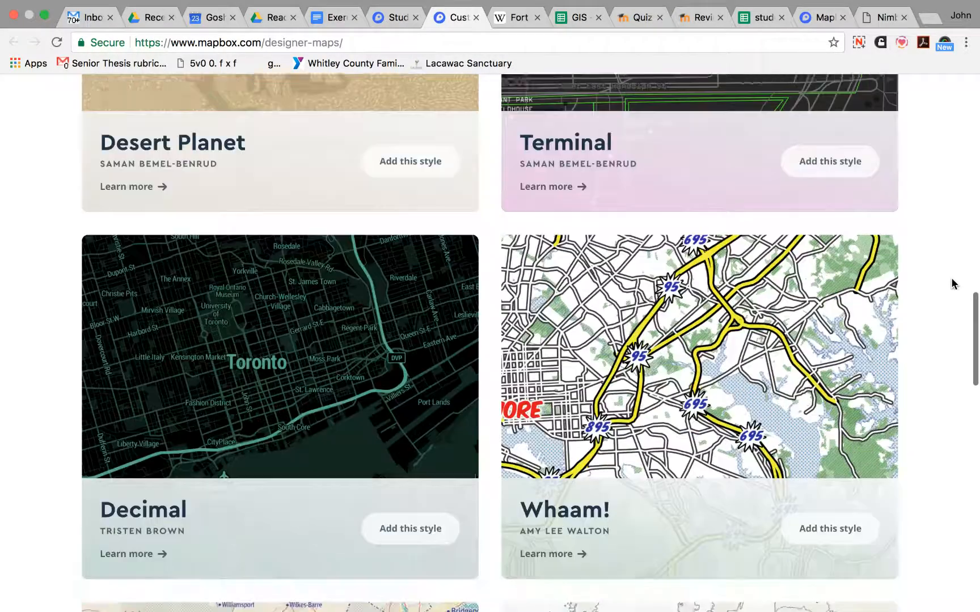
scroll(954, 284, "down", 2)
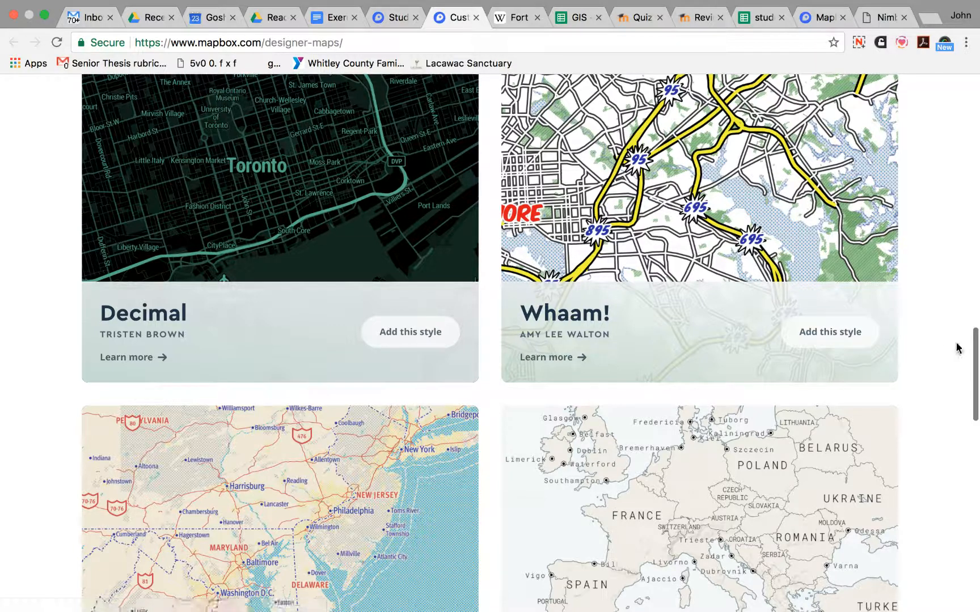
scroll(957, 347, "down", 2)
scroll(957, 347, "down", 10)
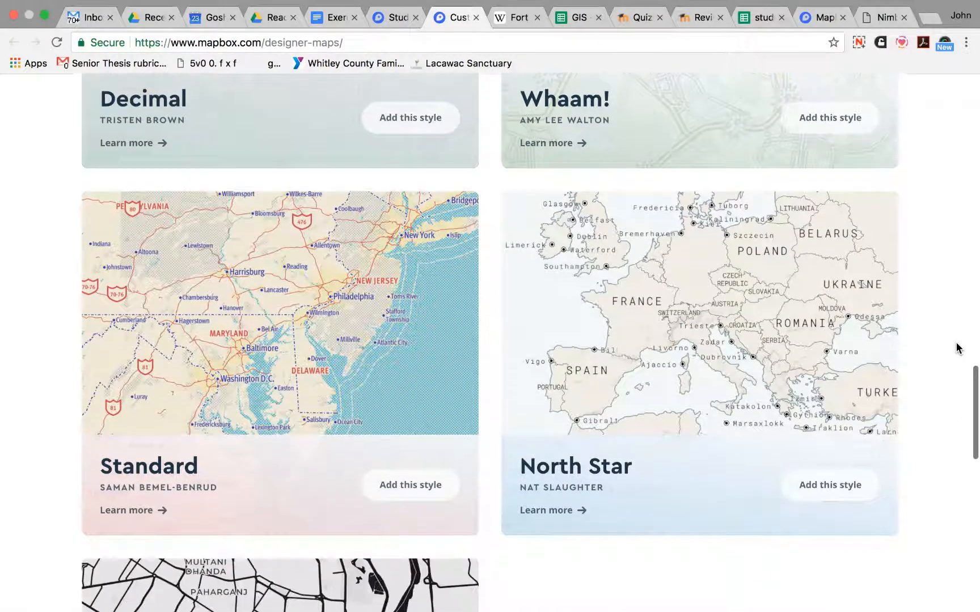
scroll(957, 347, "down", 8)
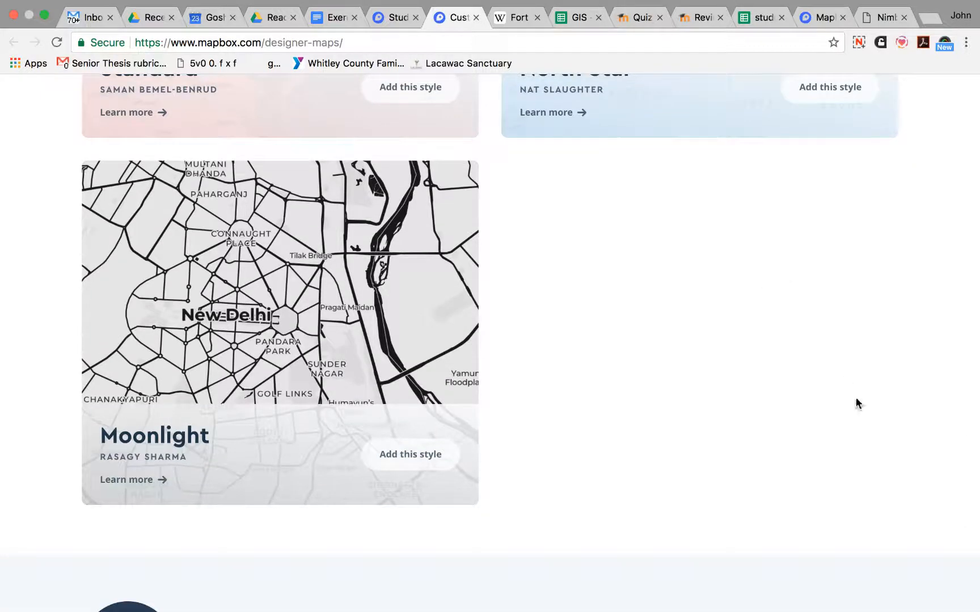
scroll(886, 393, "up", 2)
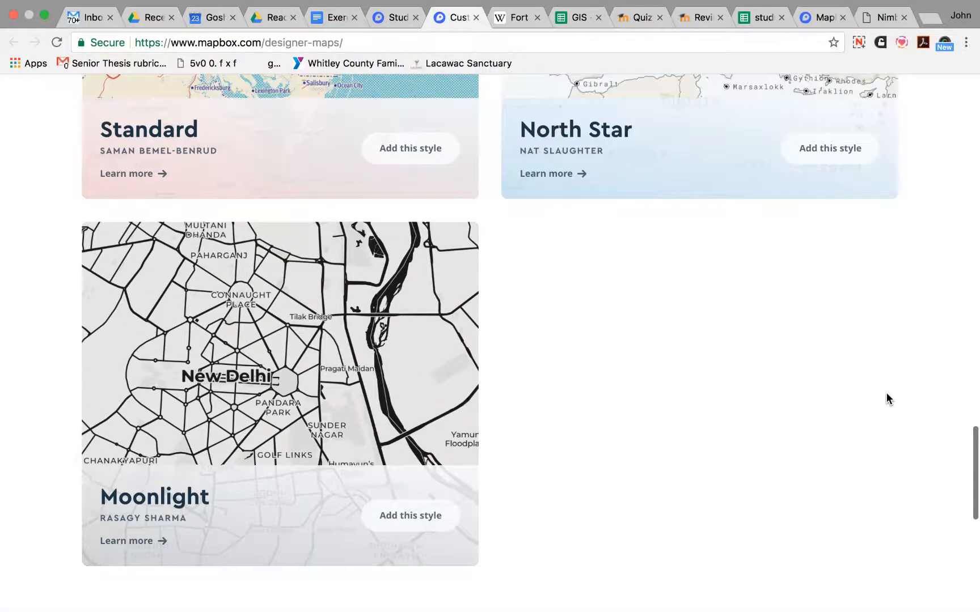
left_click_drag(975, 487, 977, 102)
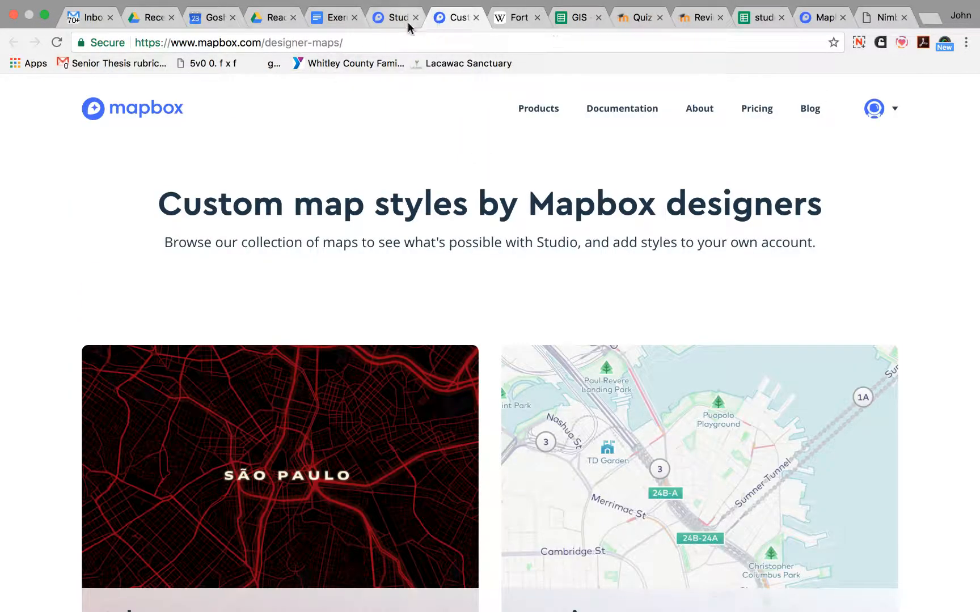
left_click(475, 18)
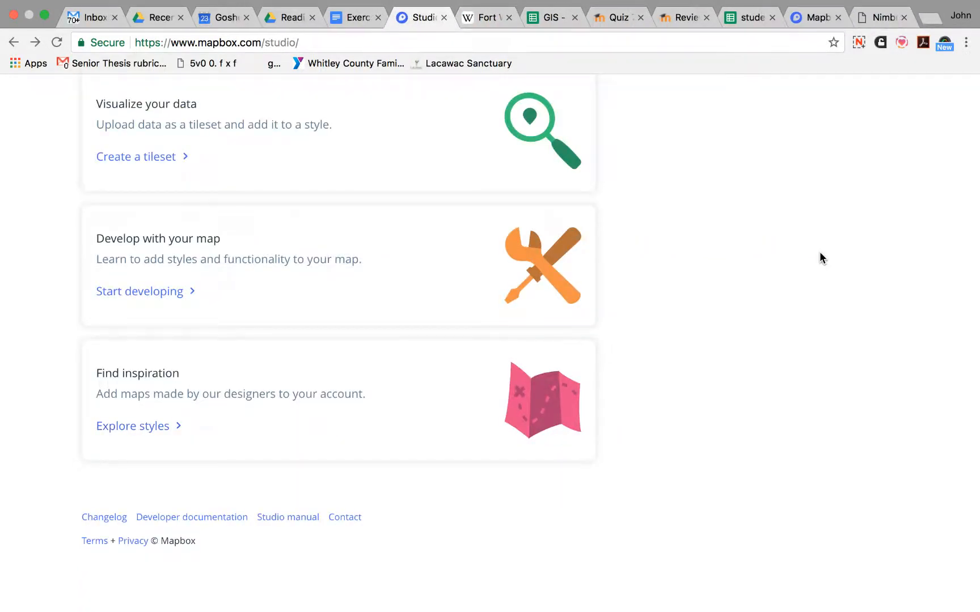
Begin creating a new map style in Studio and name it "Exercise 3 basemap".
scroll(820, 258, "up", 6)
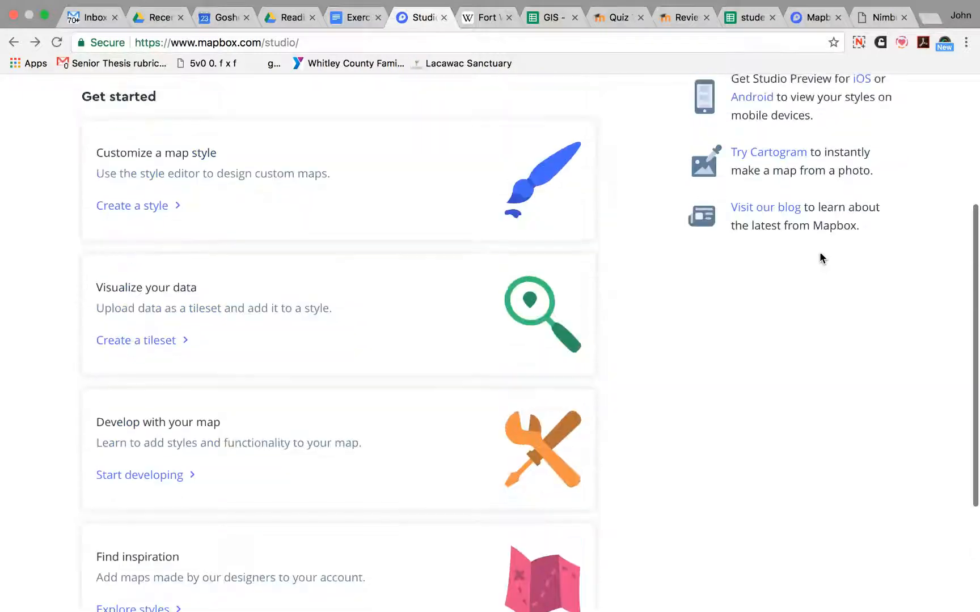
scroll(819, 256, "up", 1)
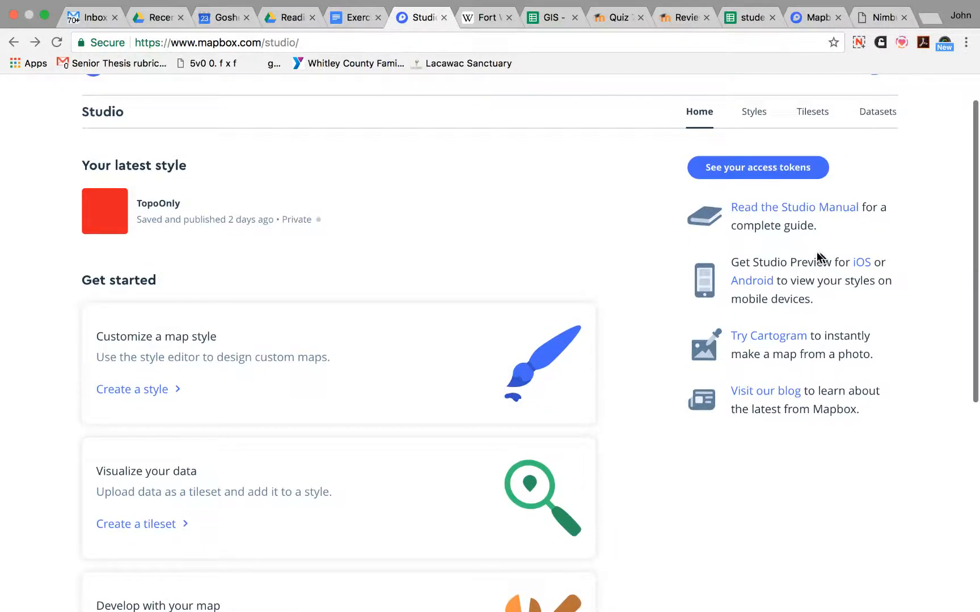
left_click(134, 396)
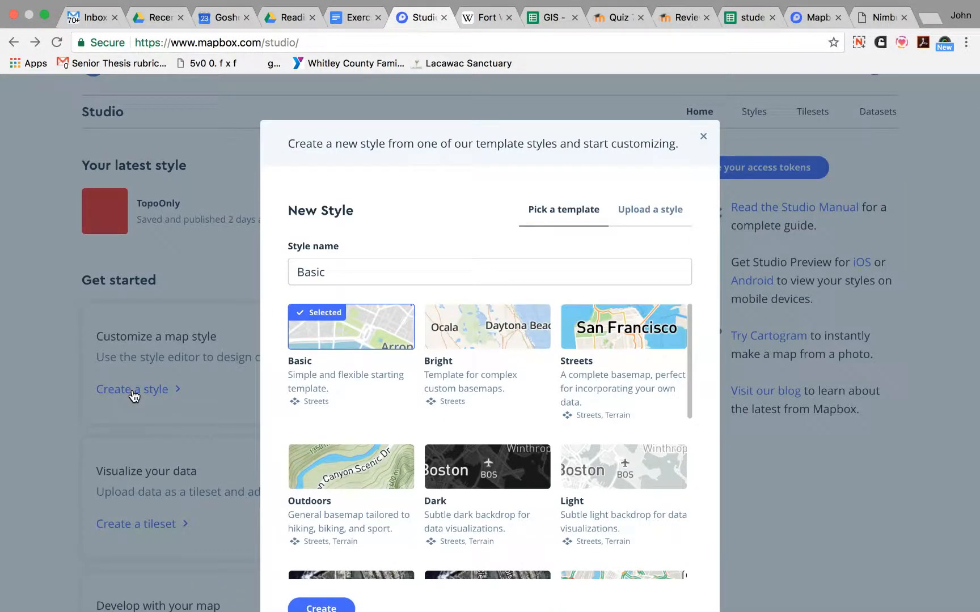
left_click(374, 273)
double_click(323, 272)
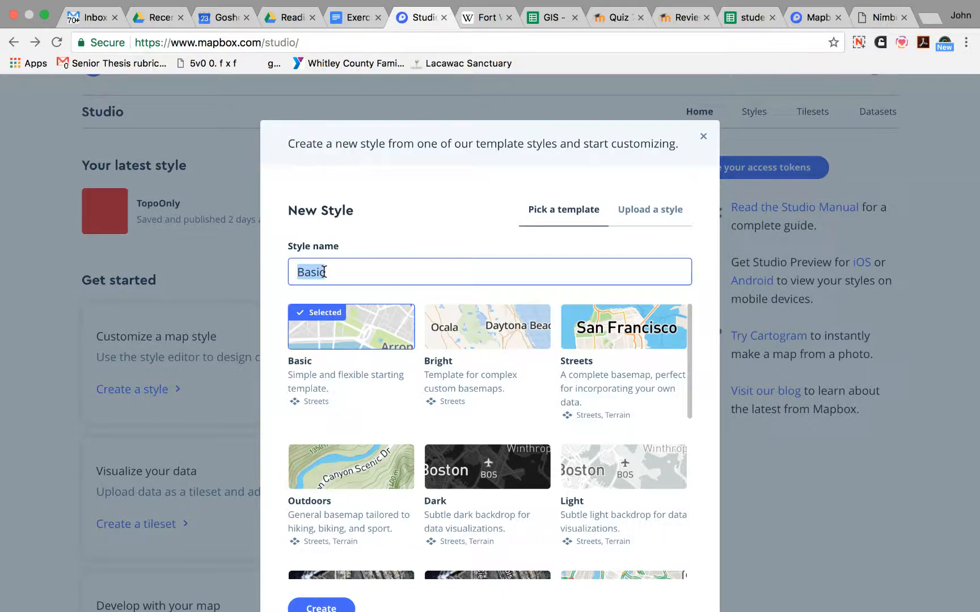
type("Exercise 3 basemap")
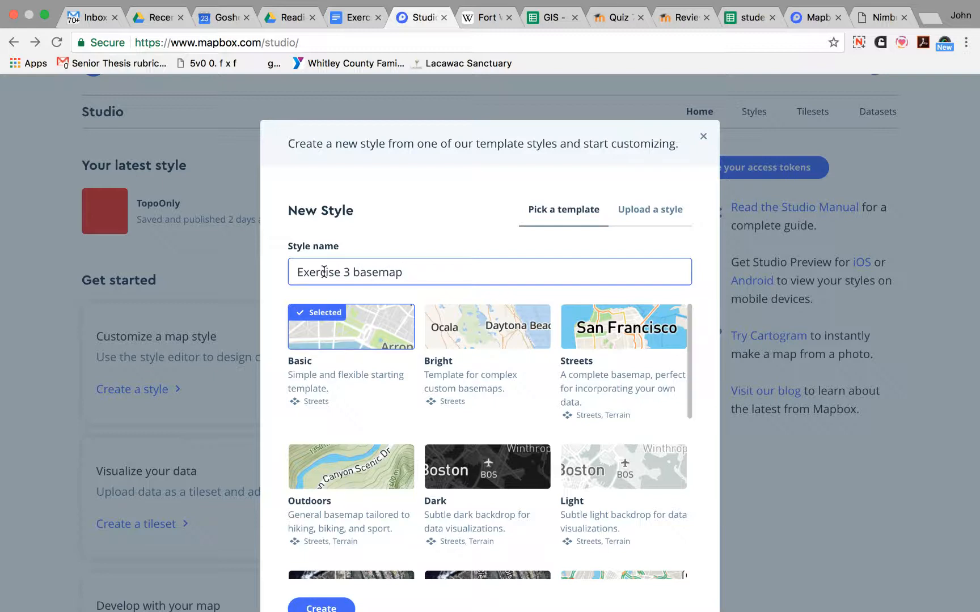
Review the available style templates, choose the Empty template, and create the style.
left_click(691, 329)
scroll(691, 329, "down", 1)
scroll(691, 328, "up", 1)
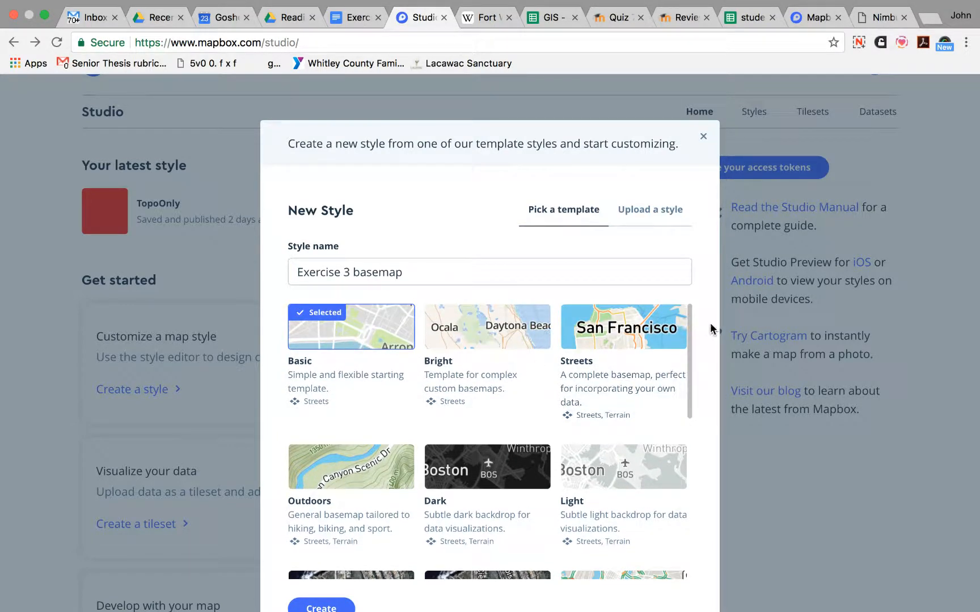
left_click_drag(692, 319, 710, 405)
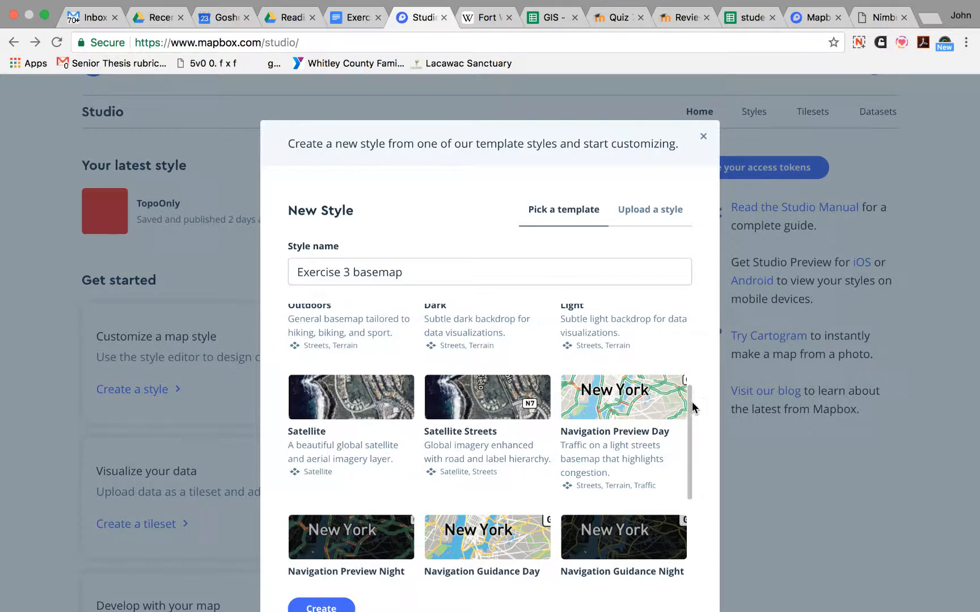
left_click_drag(692, 403, 692, 473)
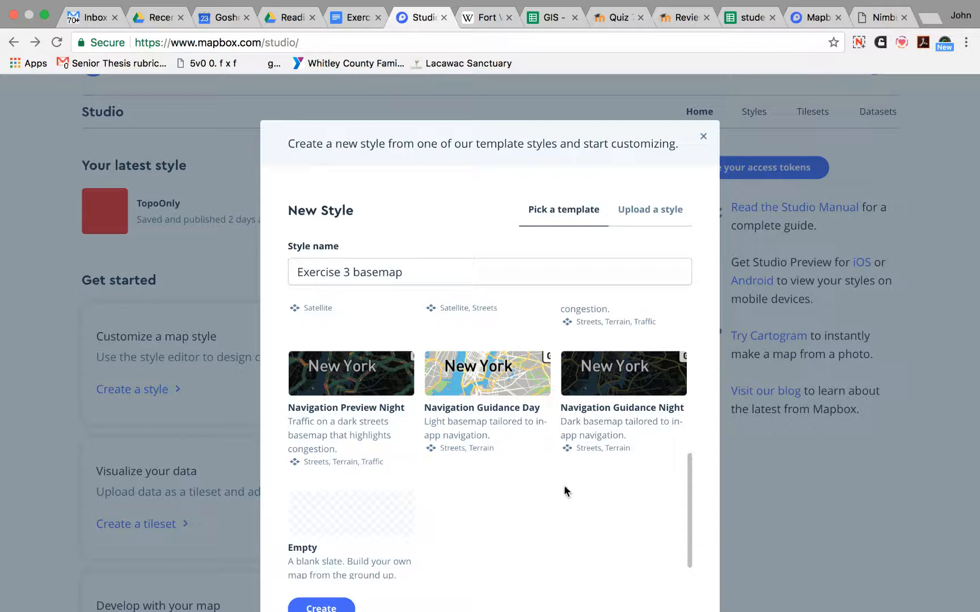
scroll(689, 478, "down", 1)
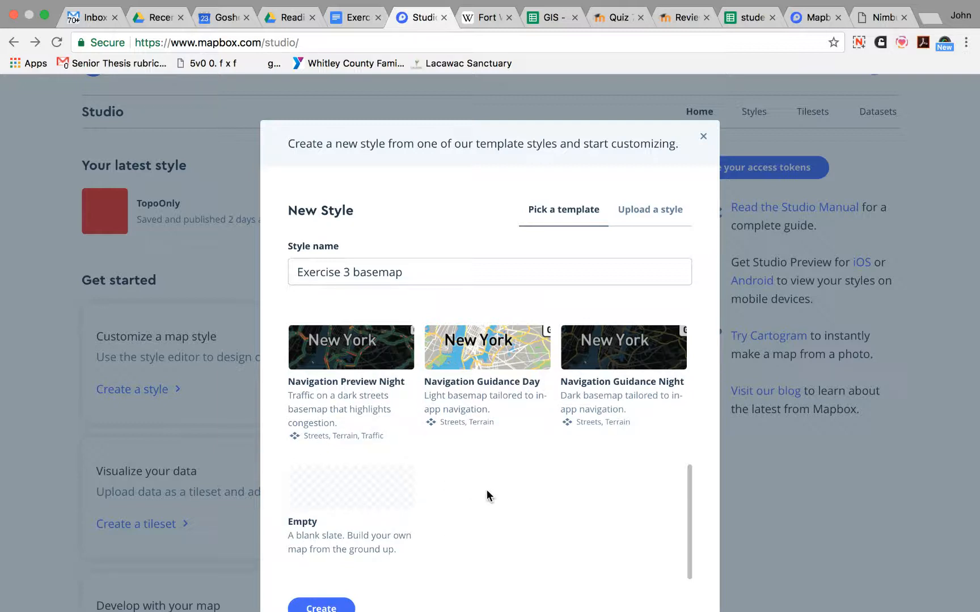
left_click(344, 503)
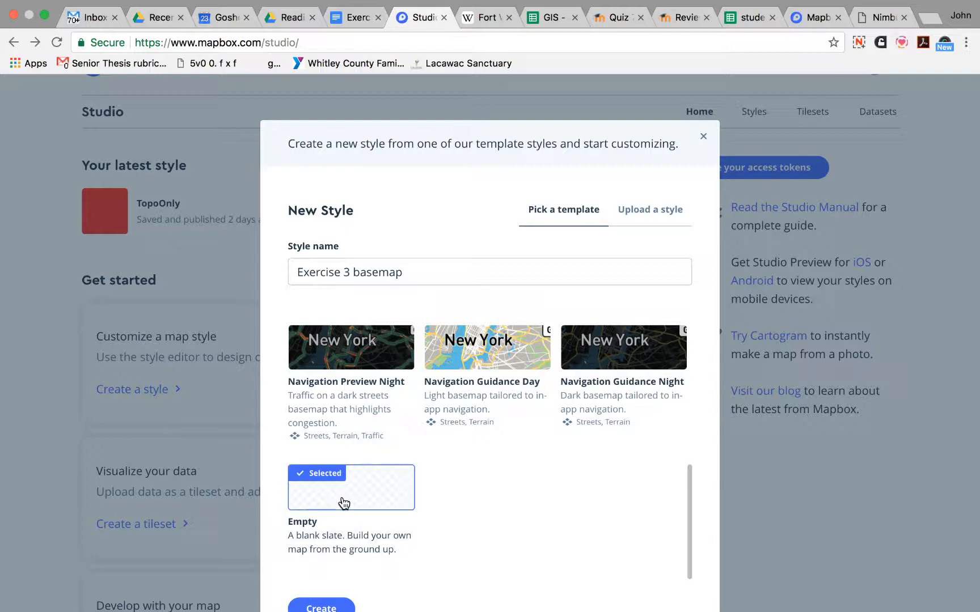
left_click(316, 608)
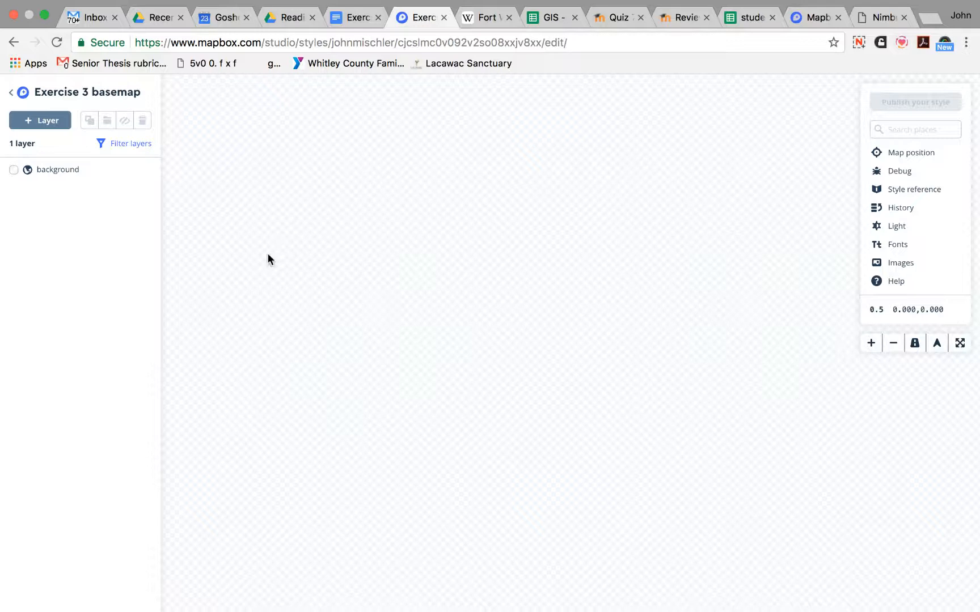
Set the background layer's color directly to a blue with hue 249, saturation 96 and lightness 53.
left_click(44, 174)
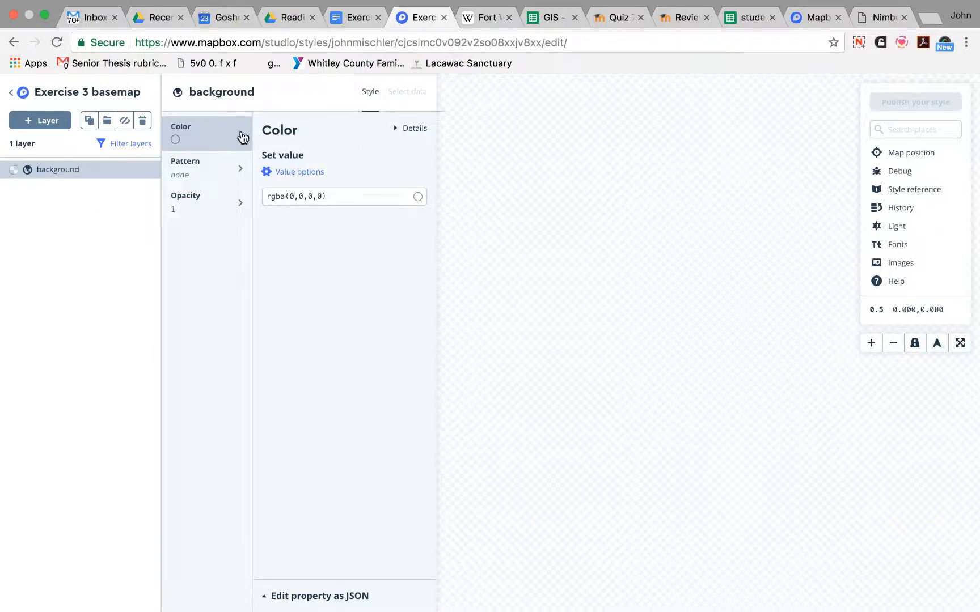
left_click(310, 175)
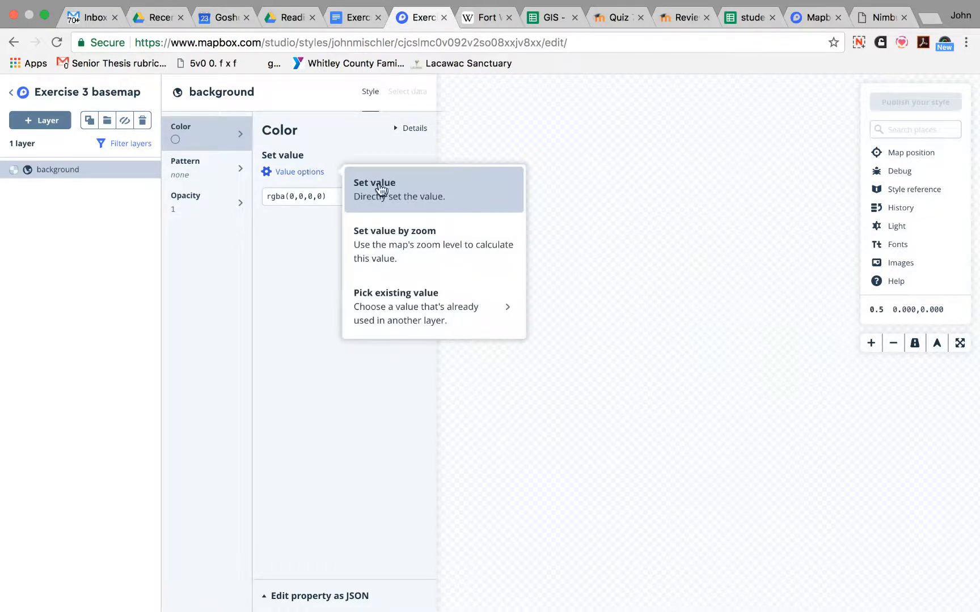
left_click(395, 195)
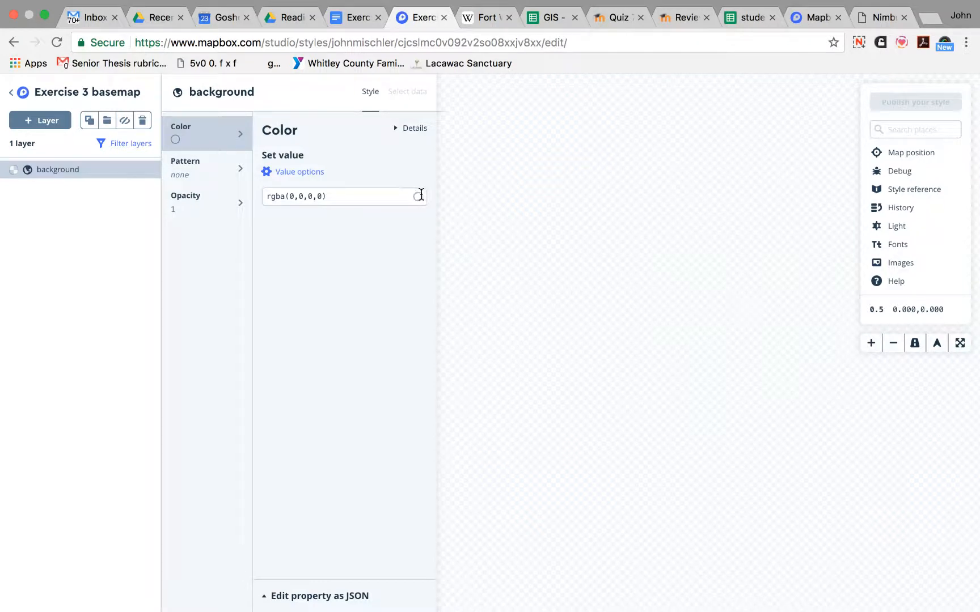
left_click(418, 196)
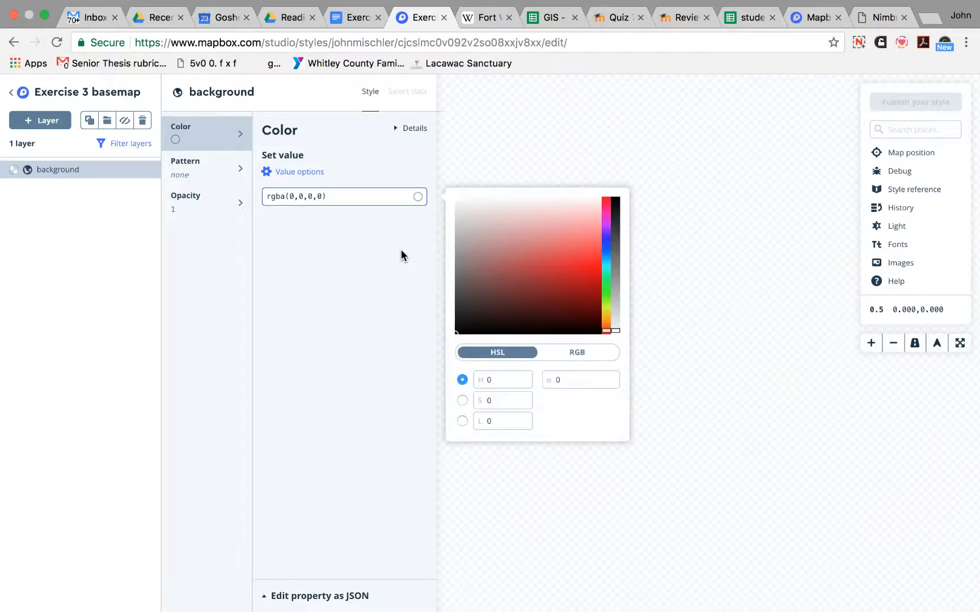
left_click(596, 262)
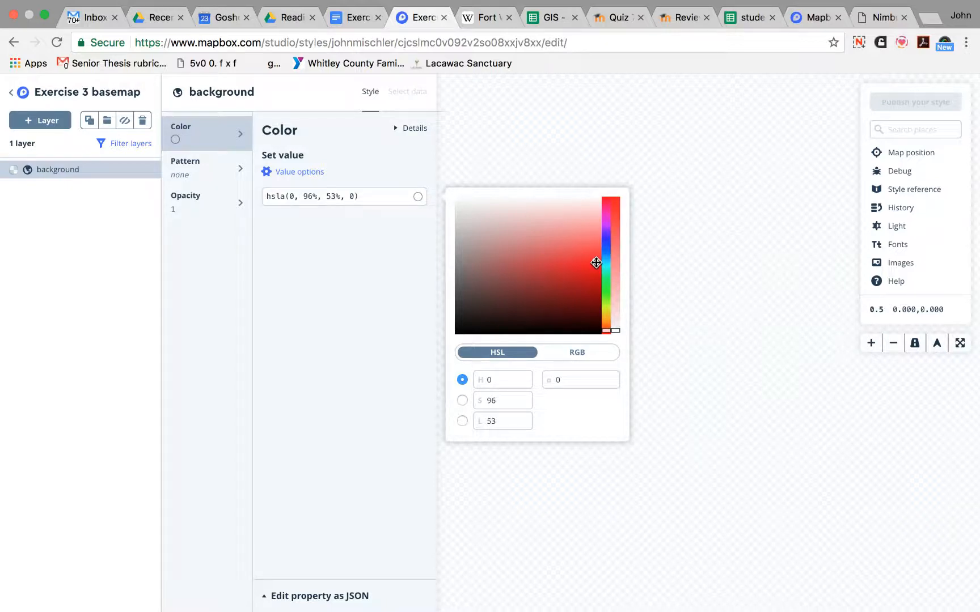
left_click(607, 202)
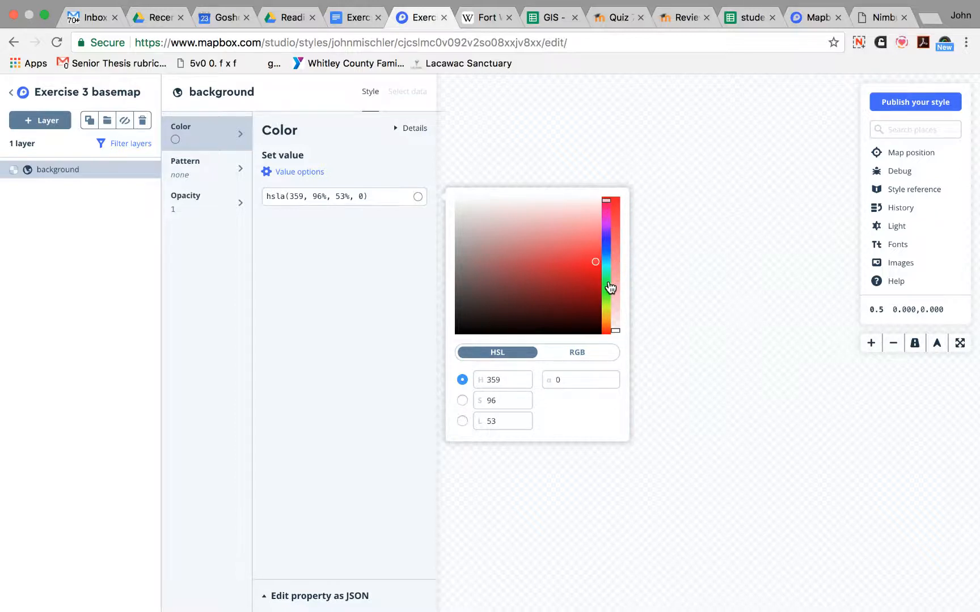
left_click(606, 236)
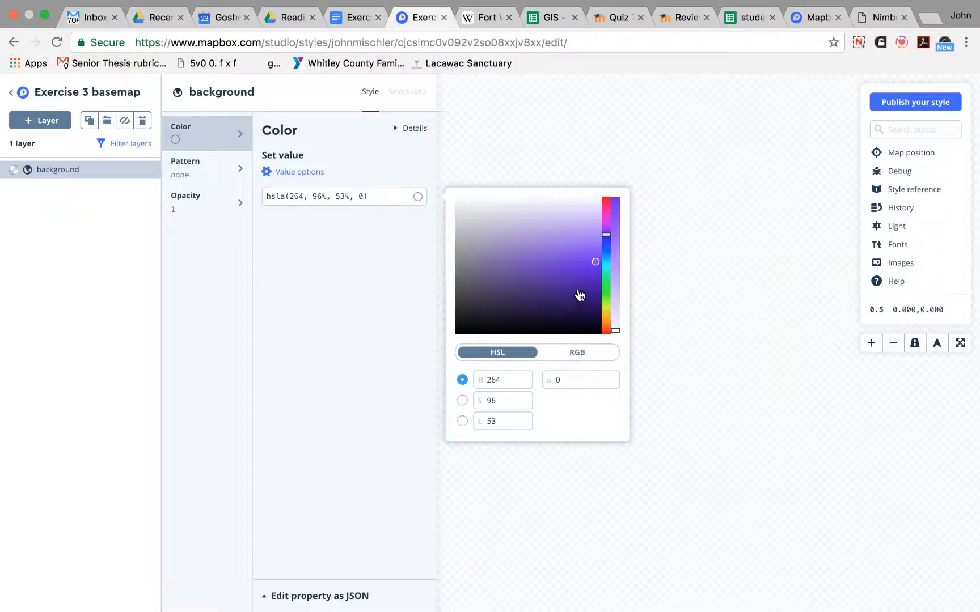
left_click_drag(607, 235, 607, 233)
left_click(606, 240)
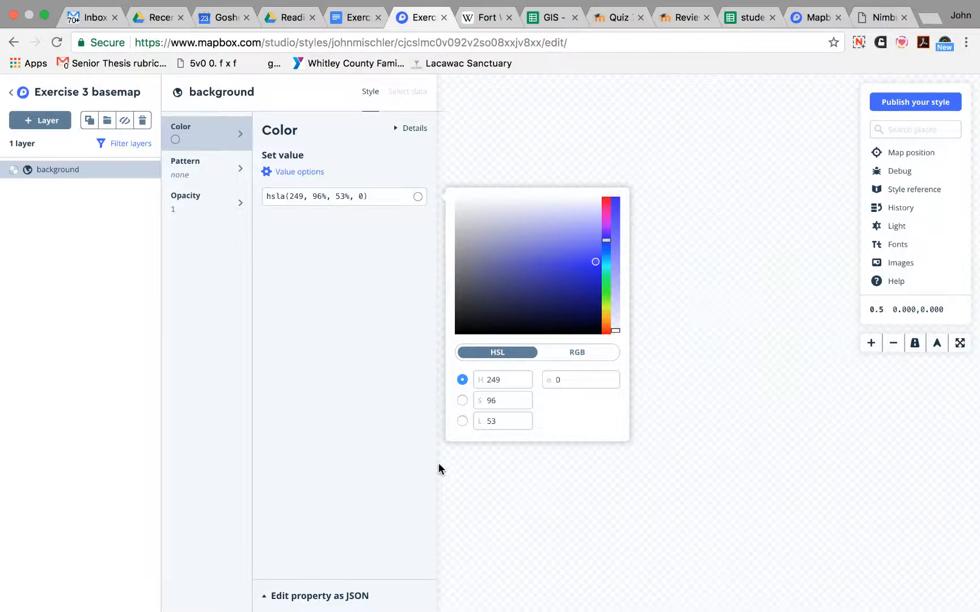
left_click(328, 385)
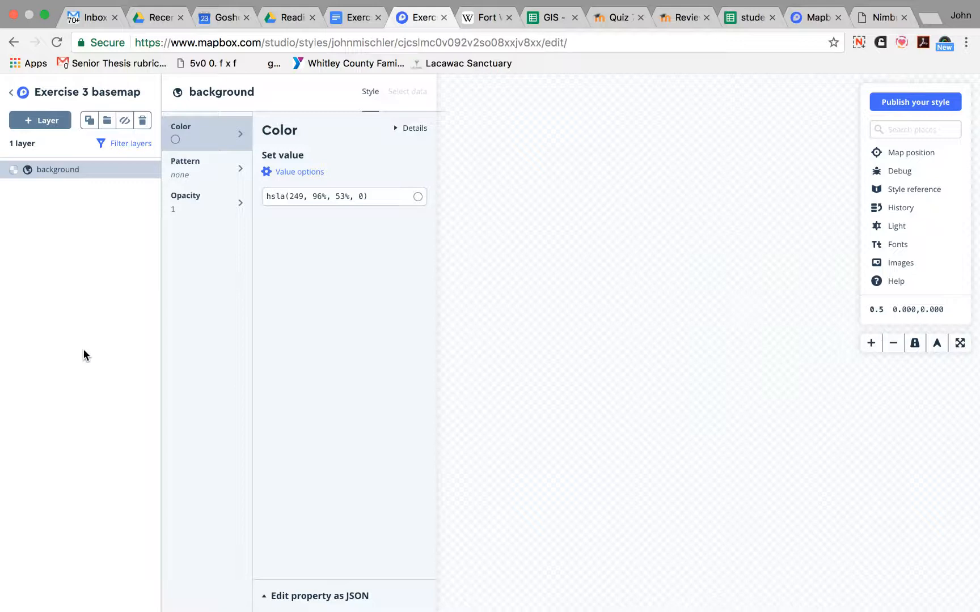
Identify the layer under a point on the empty map and check the background layer's color value options and color picker.
left_click(534, 292)
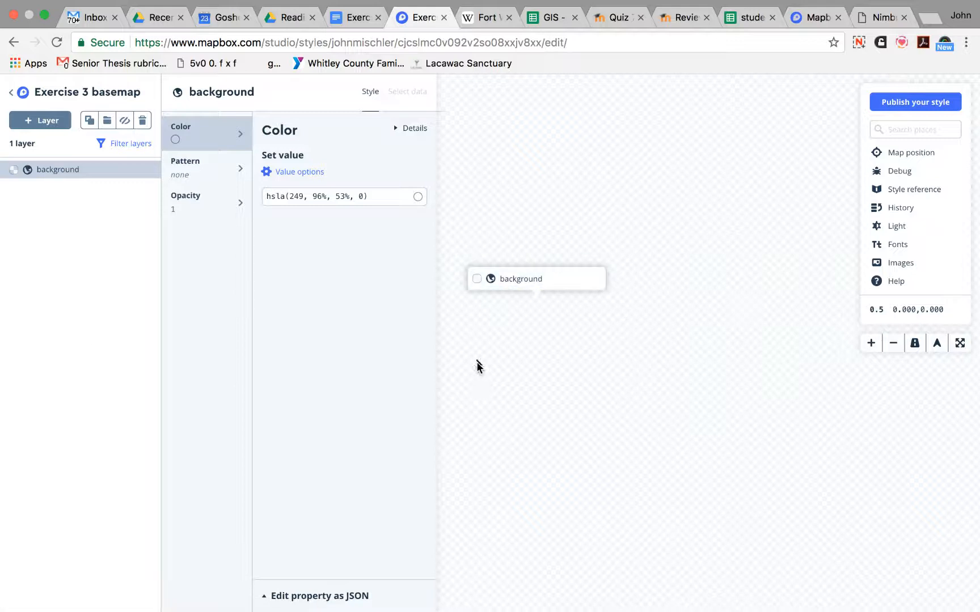
left_click(478, 280)
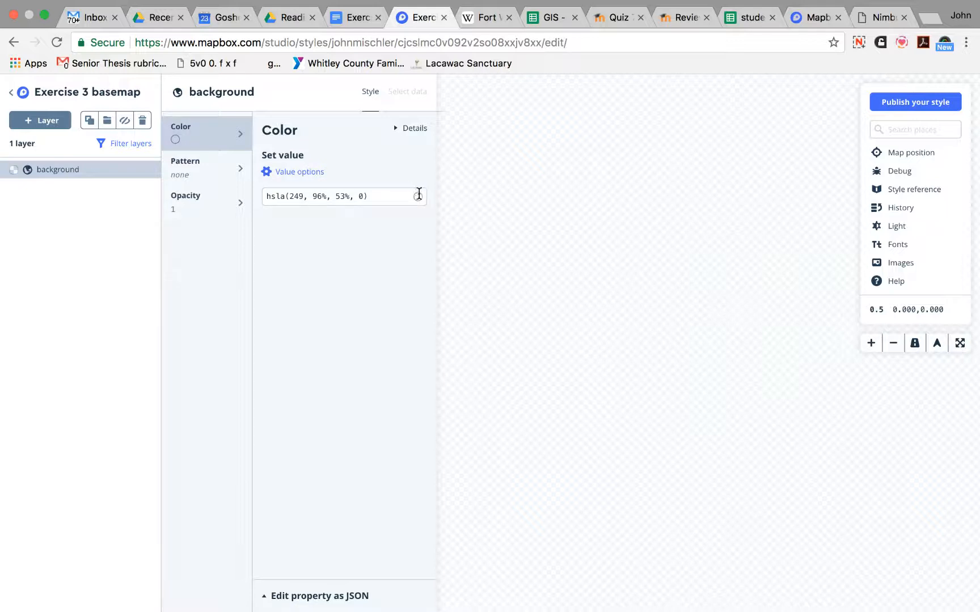
left_click(296, 176)
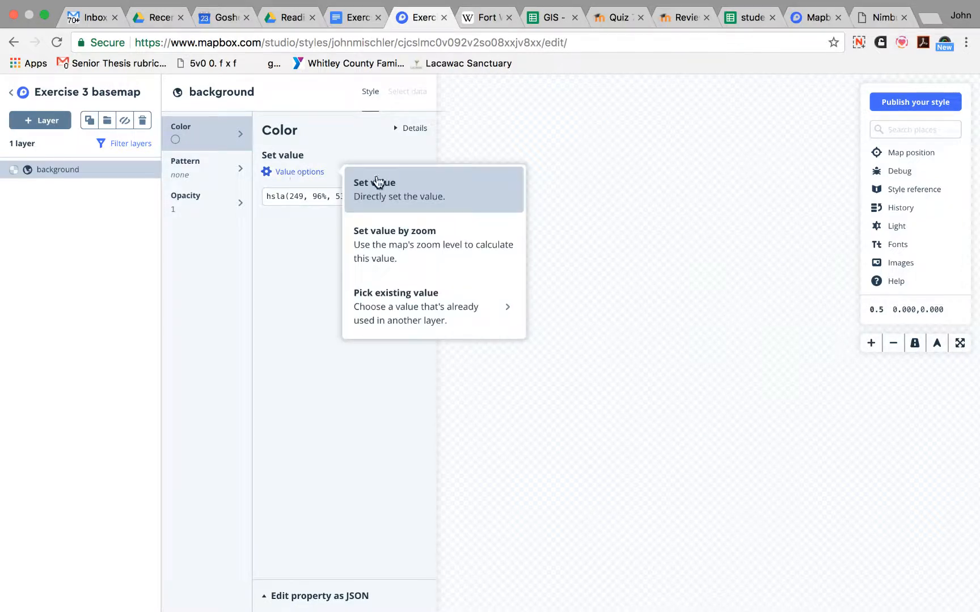
left_click(394, 188)
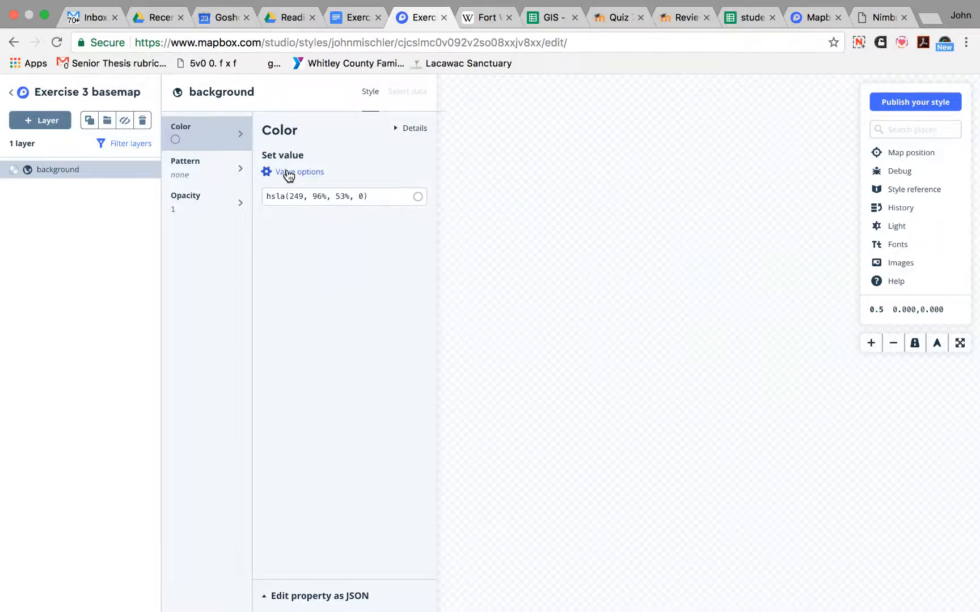
left_click(419, 196)
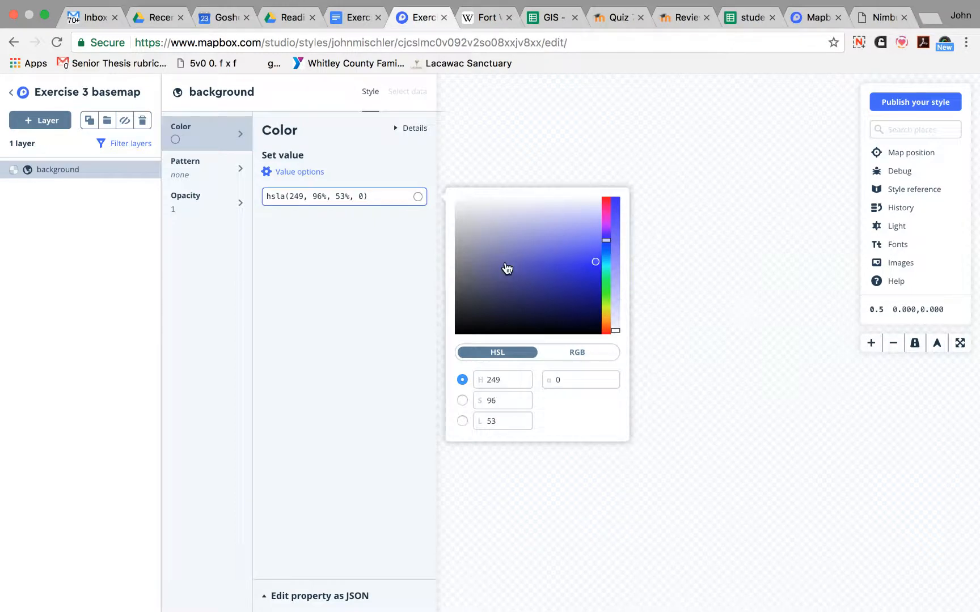
left_click(375, 293)
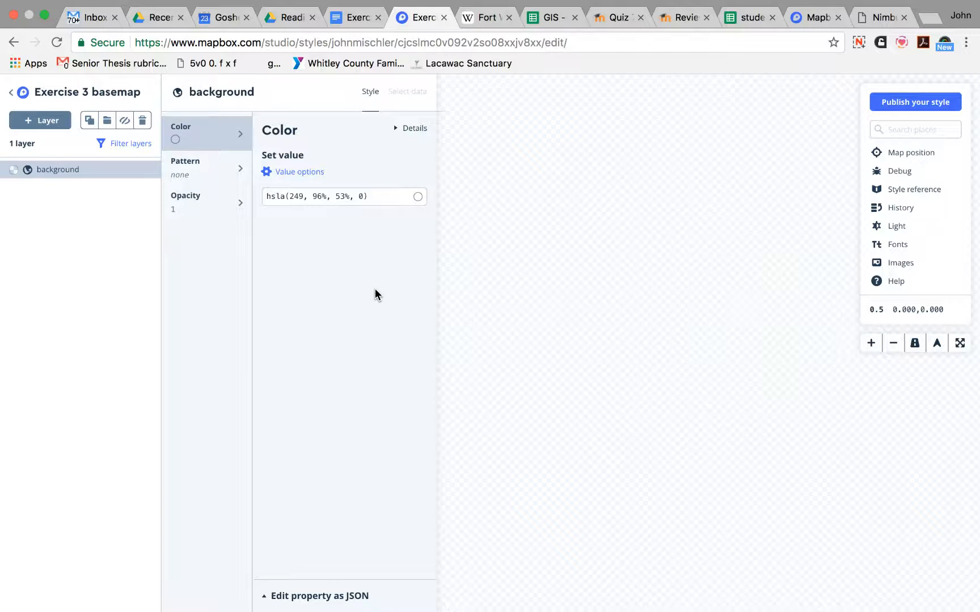
Try adjusting the background layer's opacity and return it to 1.
left_click(220, 96)
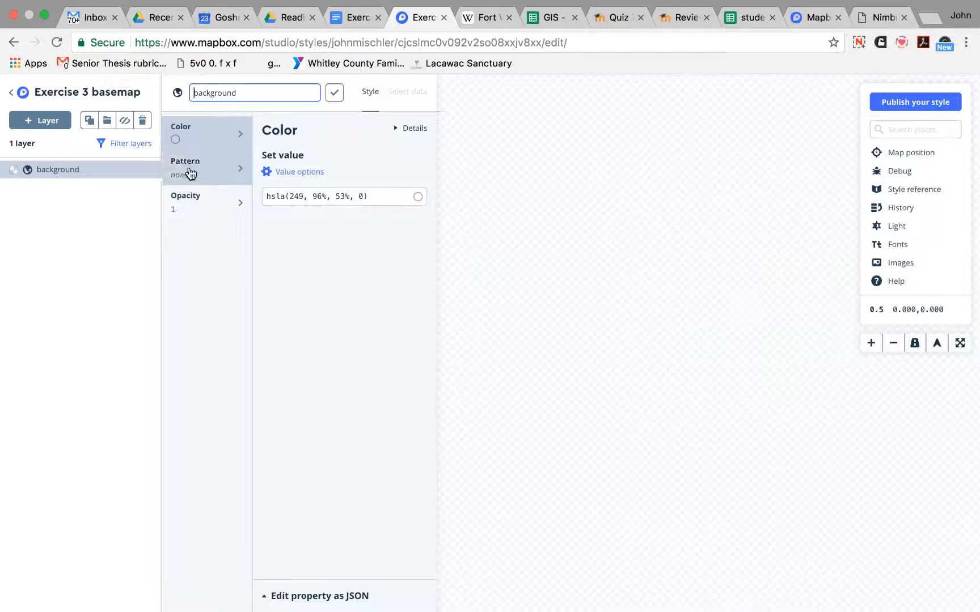
left_click(215, 205)
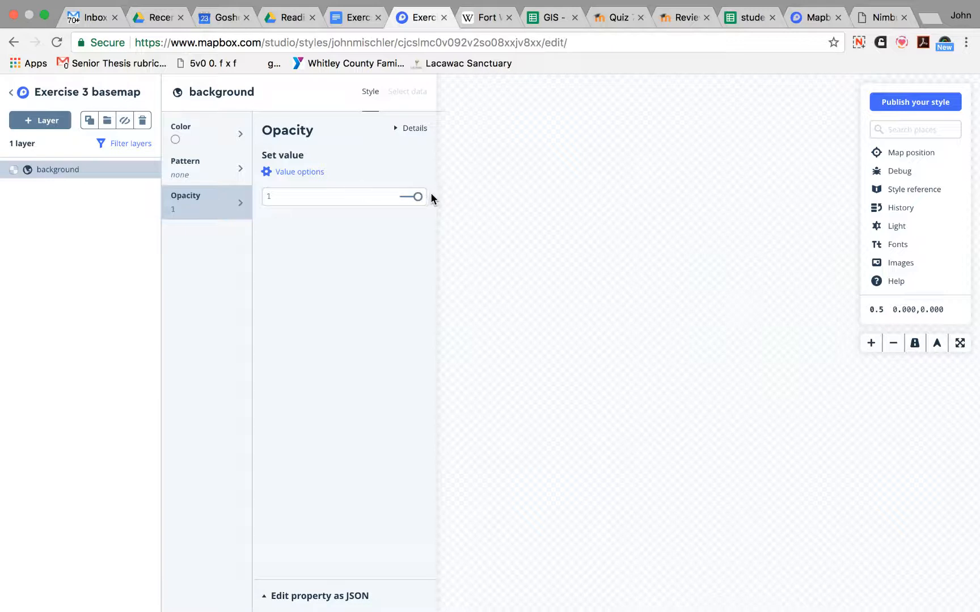
mouse_move(419, 198)
left_mouse_down()
mouse_move(406, 200)
mouse_move(416, 198)
left_mouse_up()
left_click_drag(417, 200, 422, 197)
left_click(52, 170)
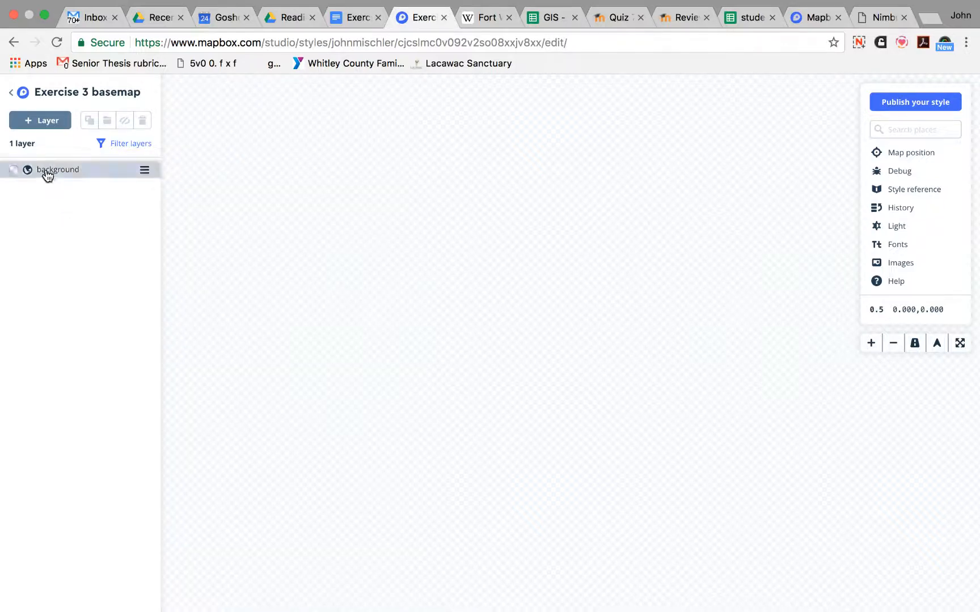
left_click(43, 170)
left_click(43, 169)
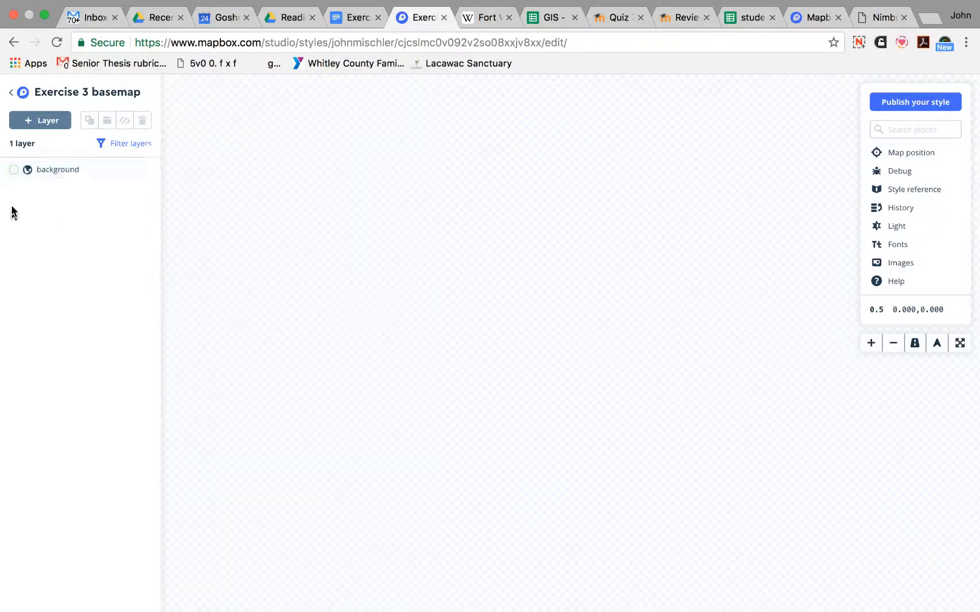
left_click(13, 174)
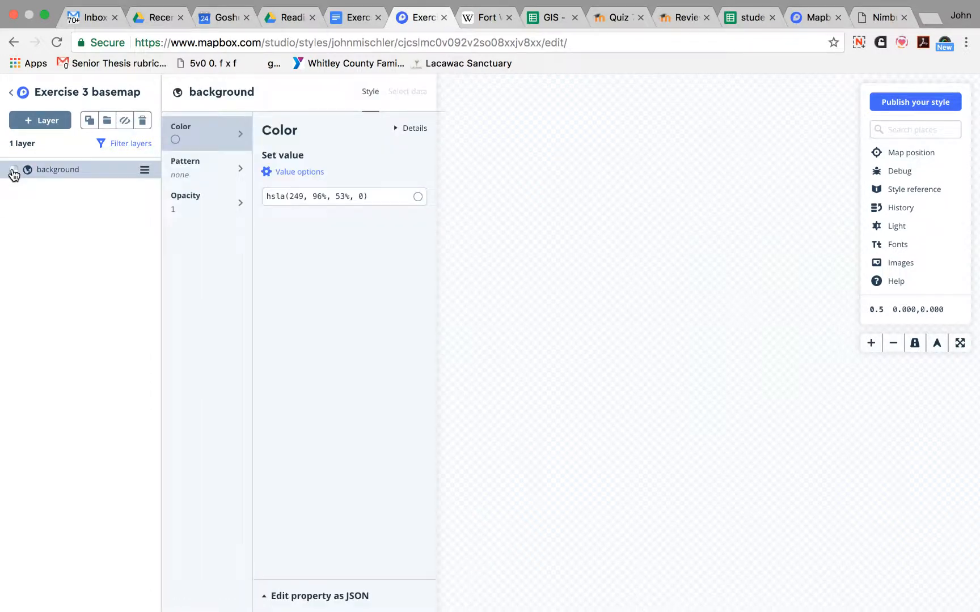
left_click(142, 169)
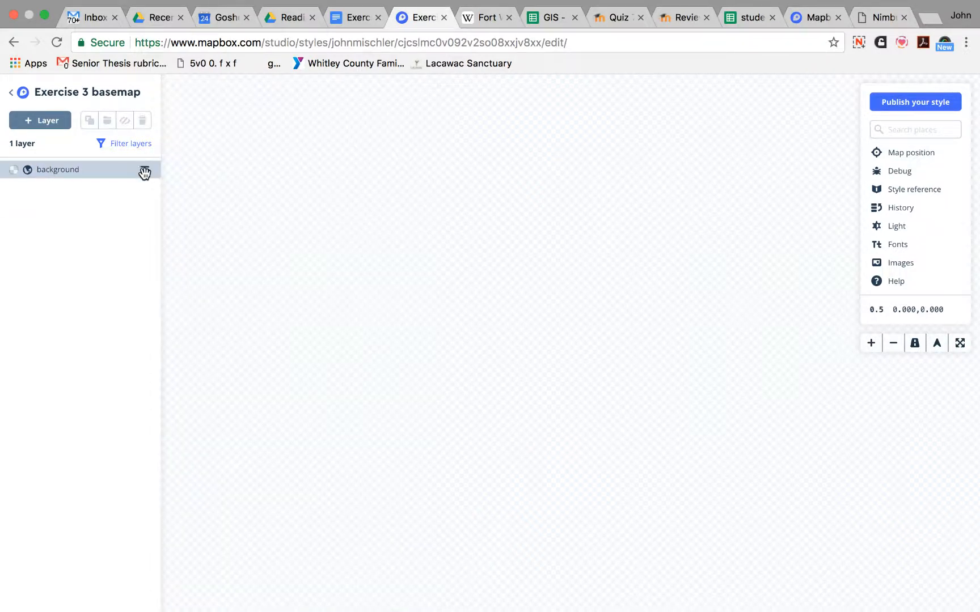
Hide the background layer and show it again.
left_click(145, 171)
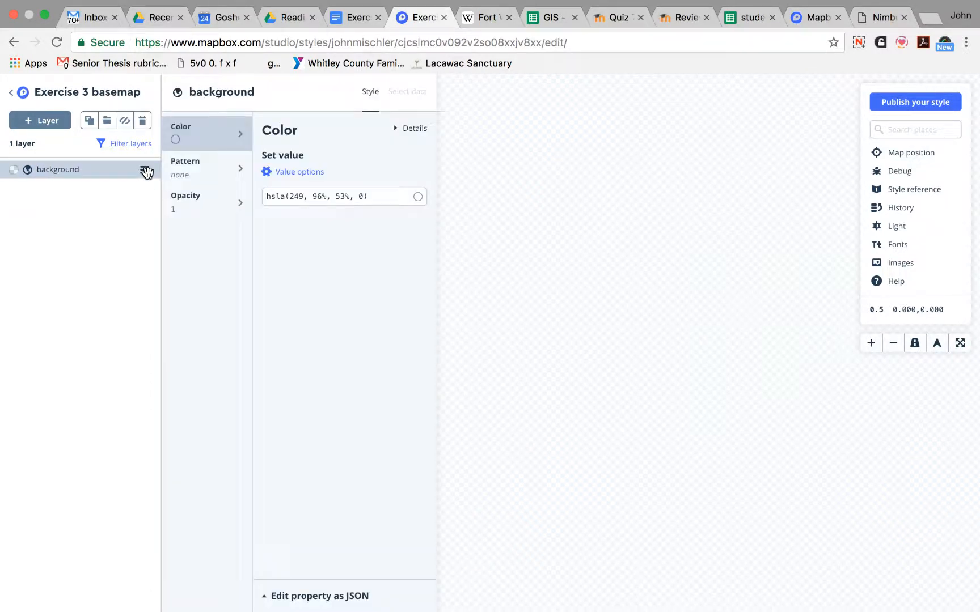
left_click(125, 122)
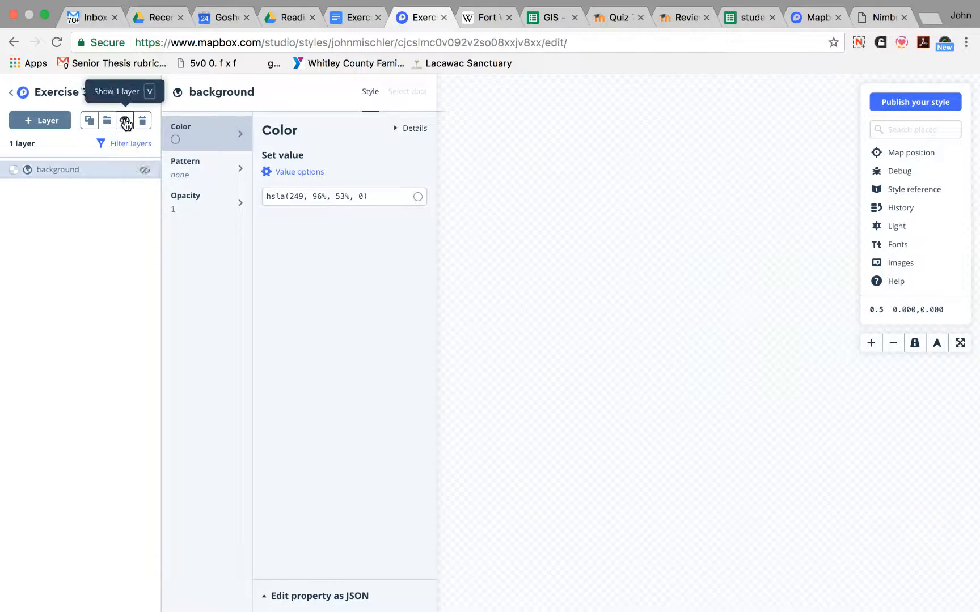
left_click(125, 121)
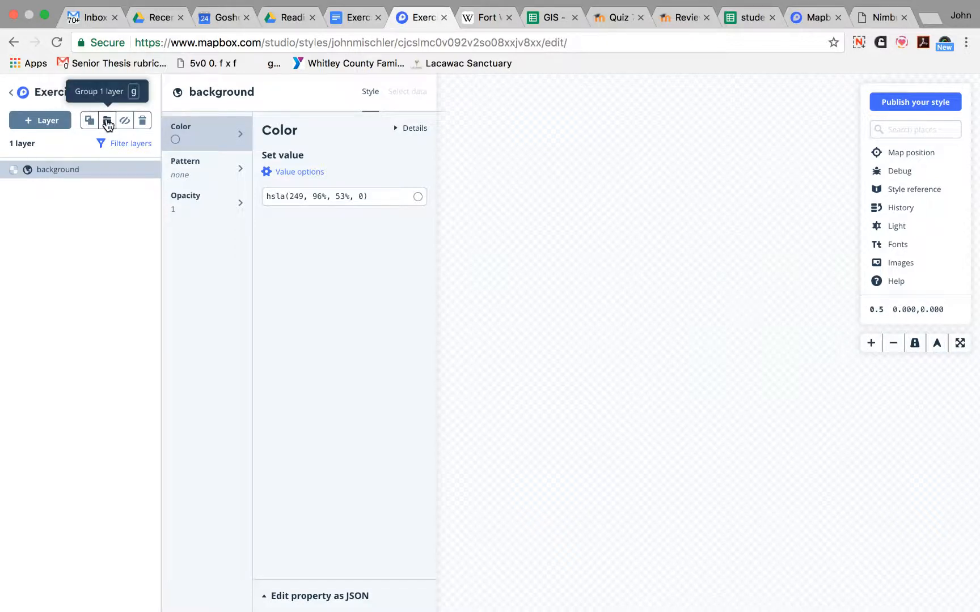
Create a second background layer and rename it "new background".
left_click(49, 124)
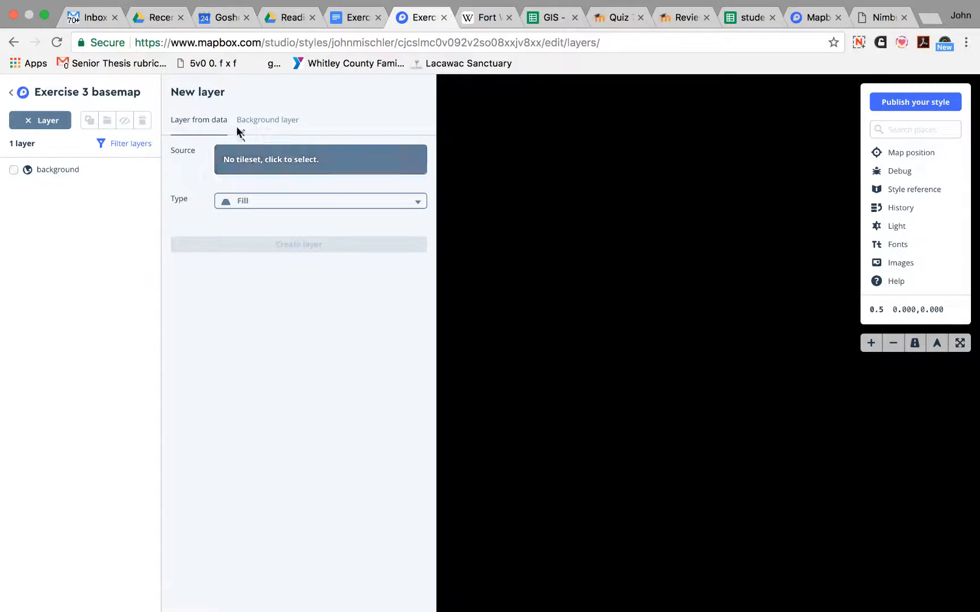
left_click(257, 126)
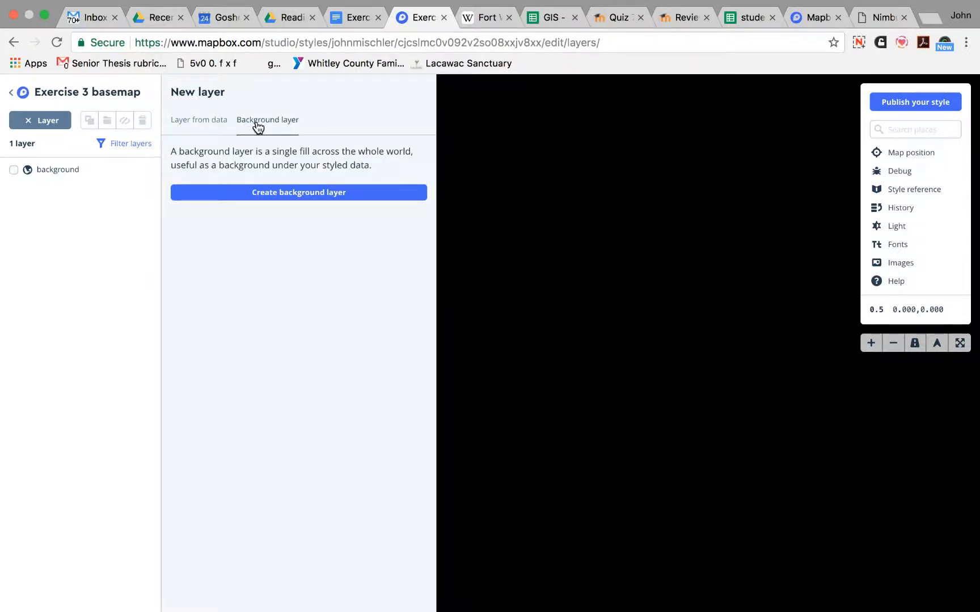
left_click(256, 191)
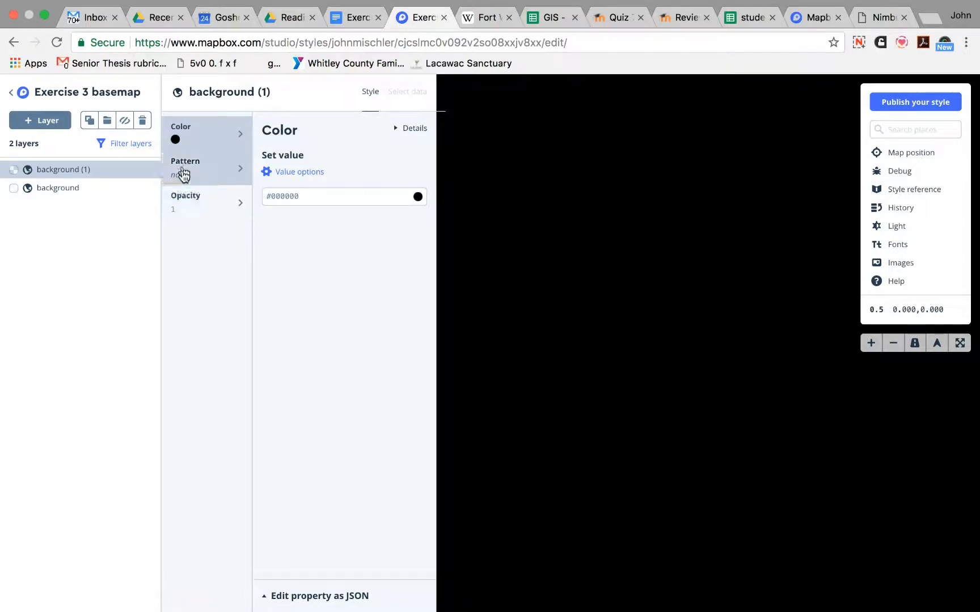
left_click(208, 92)
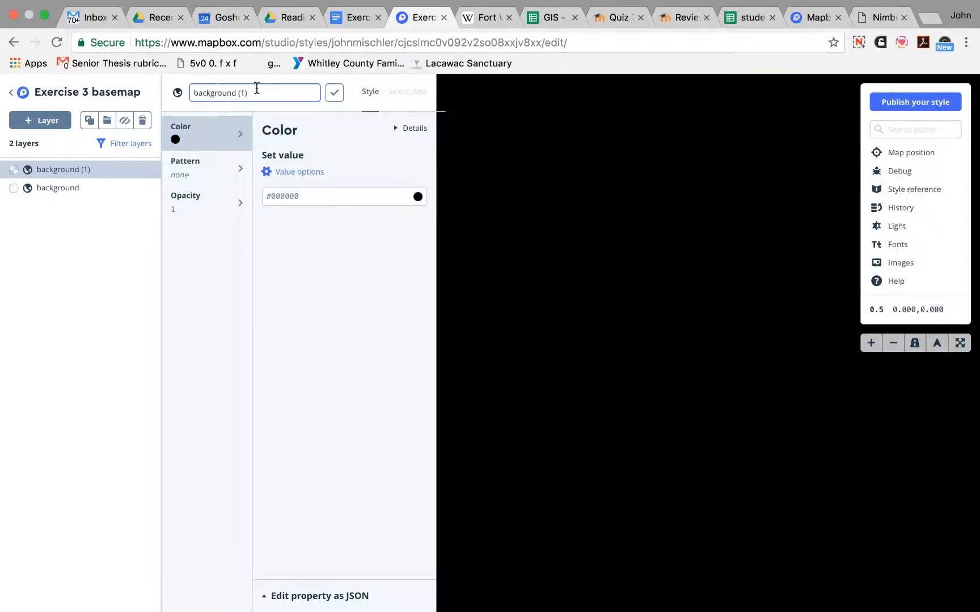
left_click_drag(255, 90, 187, 92)
type("new background")
key("Return")
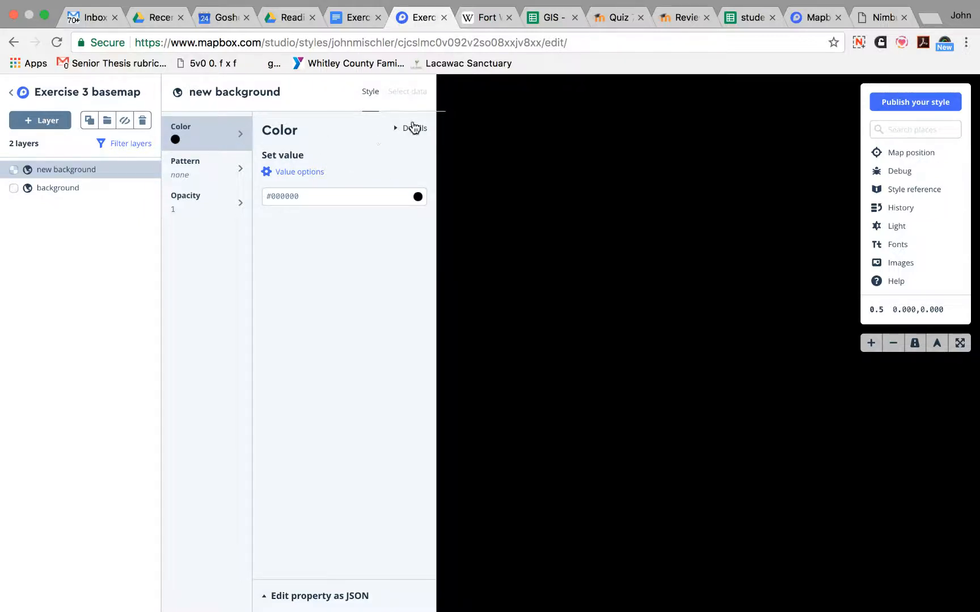
Try different hues for the new background layer's color and reduce its alpha to 11.
left_click(418, 197)
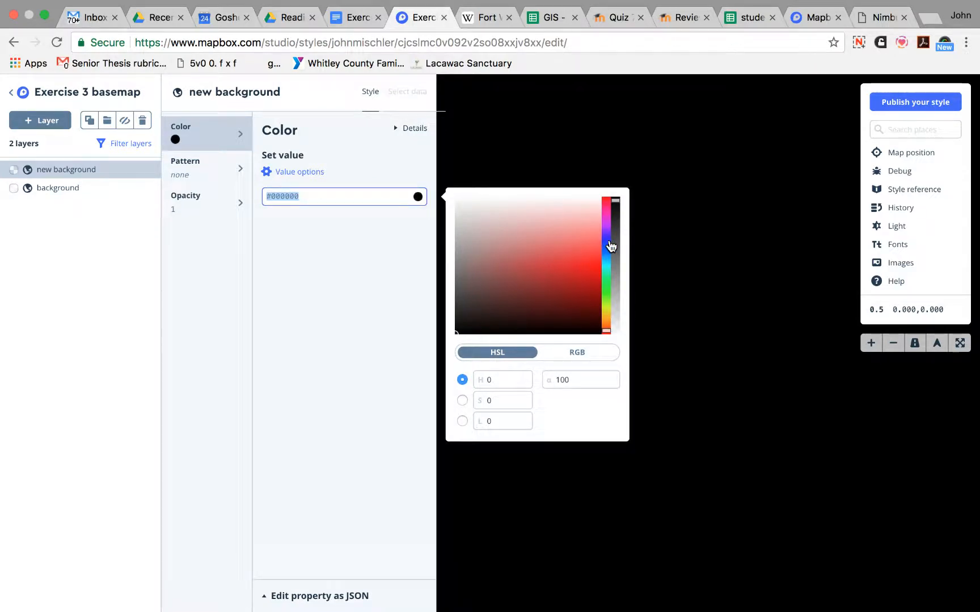
left_click(607, 222)
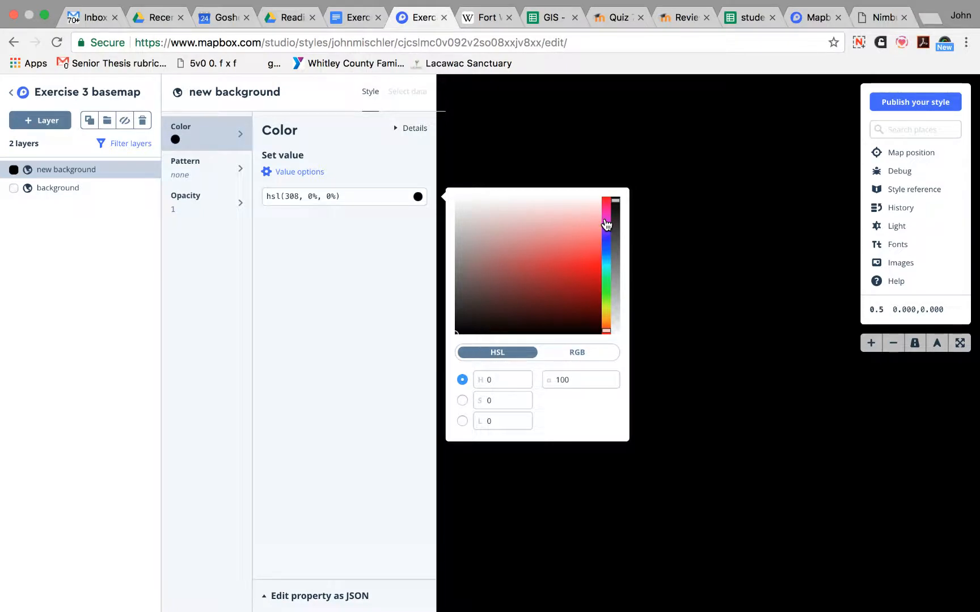
left_click(607, 219)
left_click(606, 222)
left_click(617, 318)
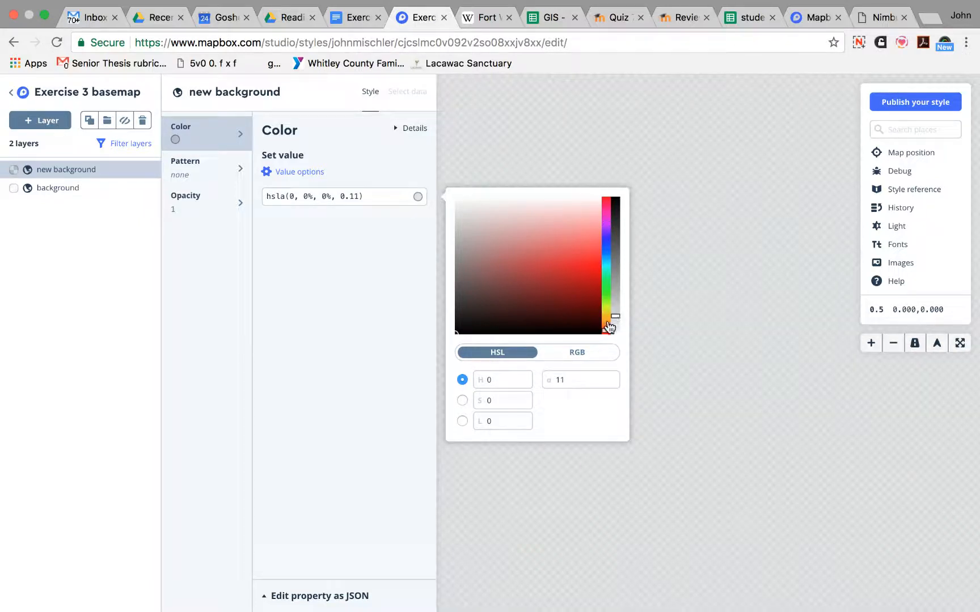
left_click(606, 321)
left_click(606, 305)
Set the new background layer's color to a semi-transparent red with saturation 93, lightness 50 and alpha 58.
left_click(613, 200)
left_click(608, 217)
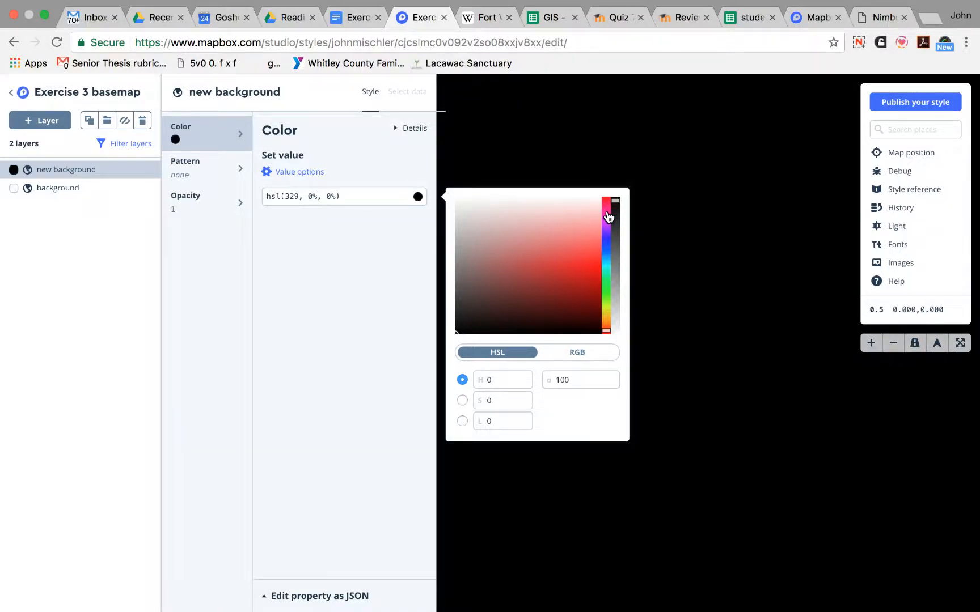
left_click_drag(614, 206, 612, 256)
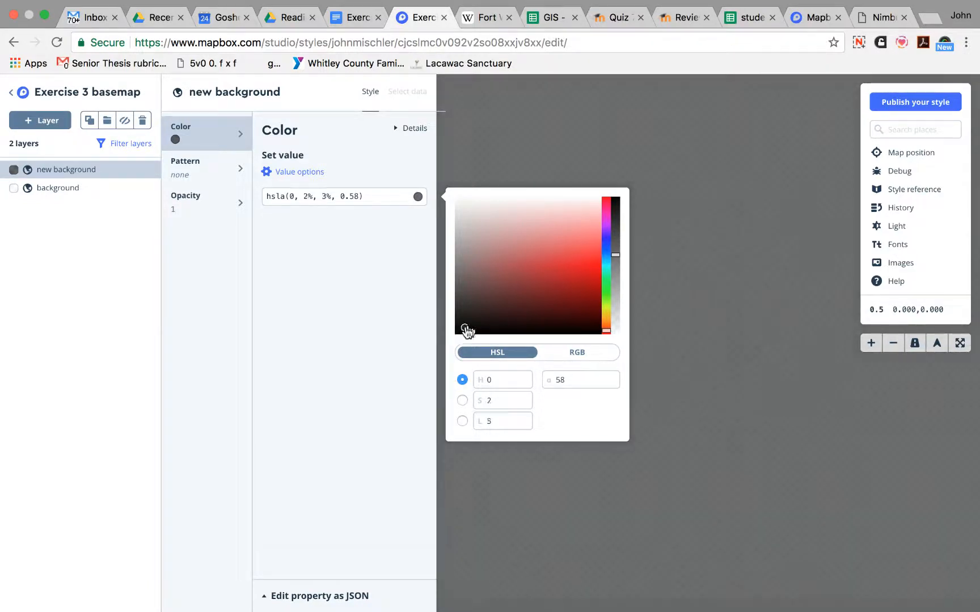
left_click_drag(466, 328, 592, 267)
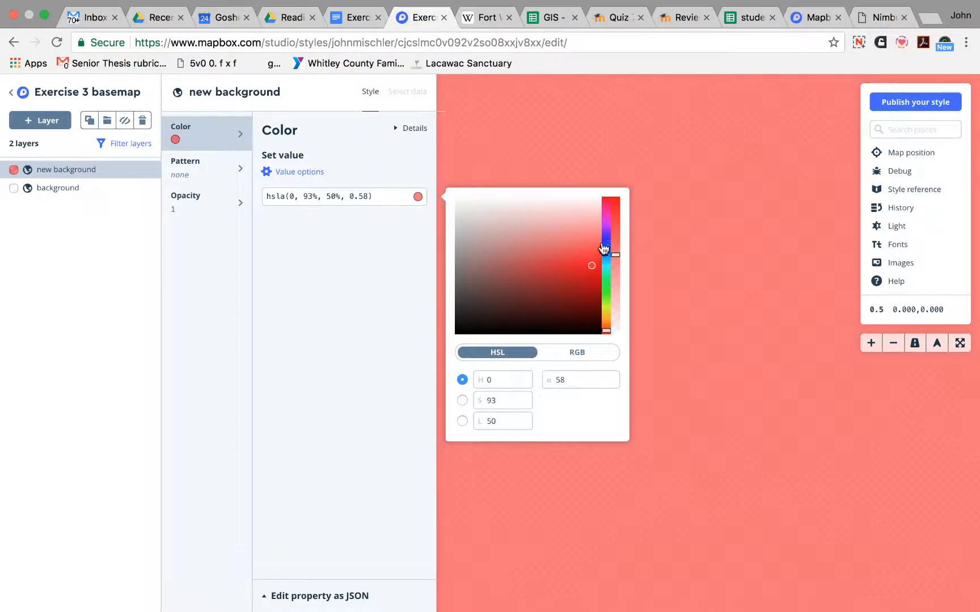
Check the new background color's RGB values, return to HSL and raise its saturation to 96.
left_click(578, 353)
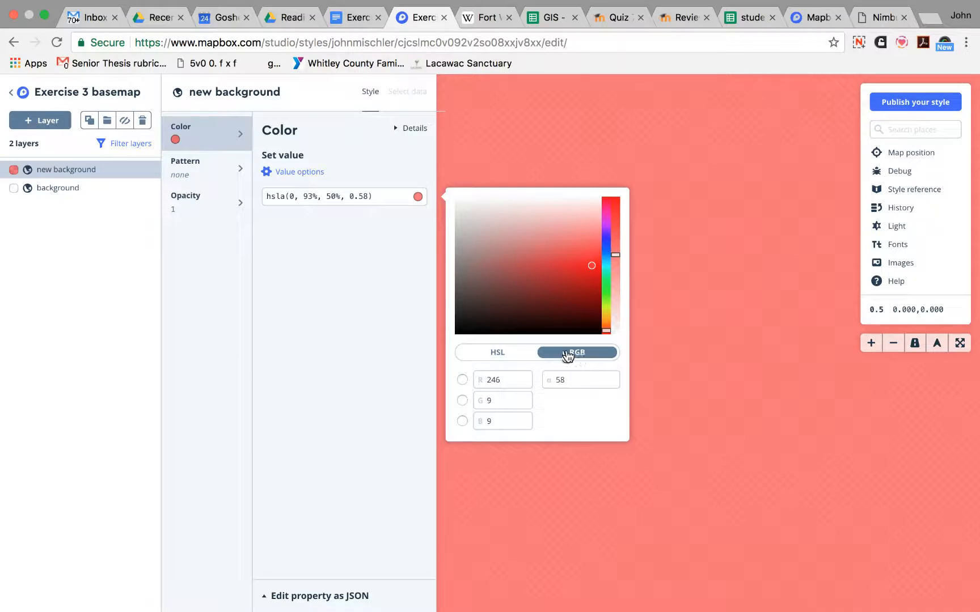
left_click(506, 357)
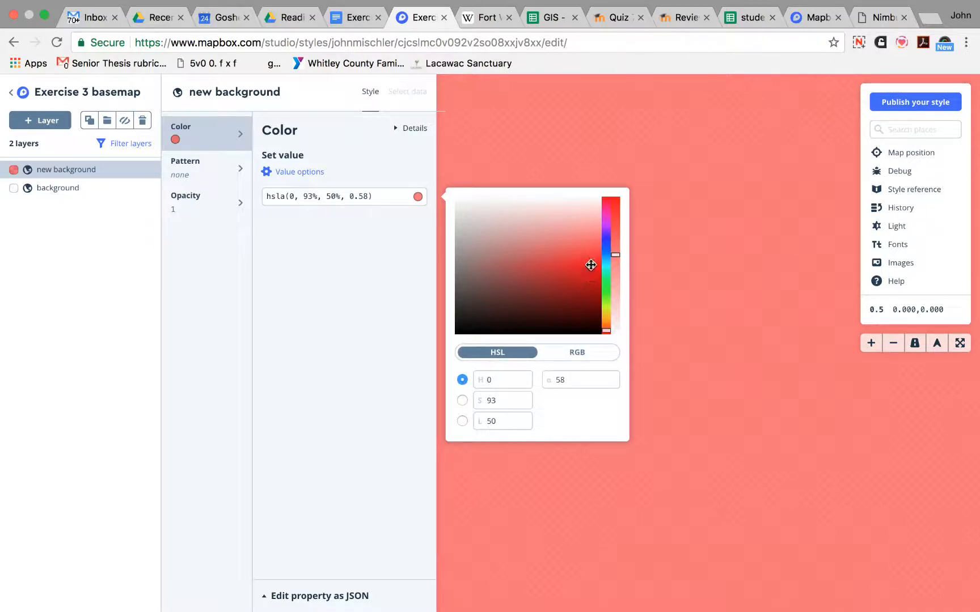
left_click_drag(591, 264, 596, 266)
left_click(490, 344)
left_click(319, 395)
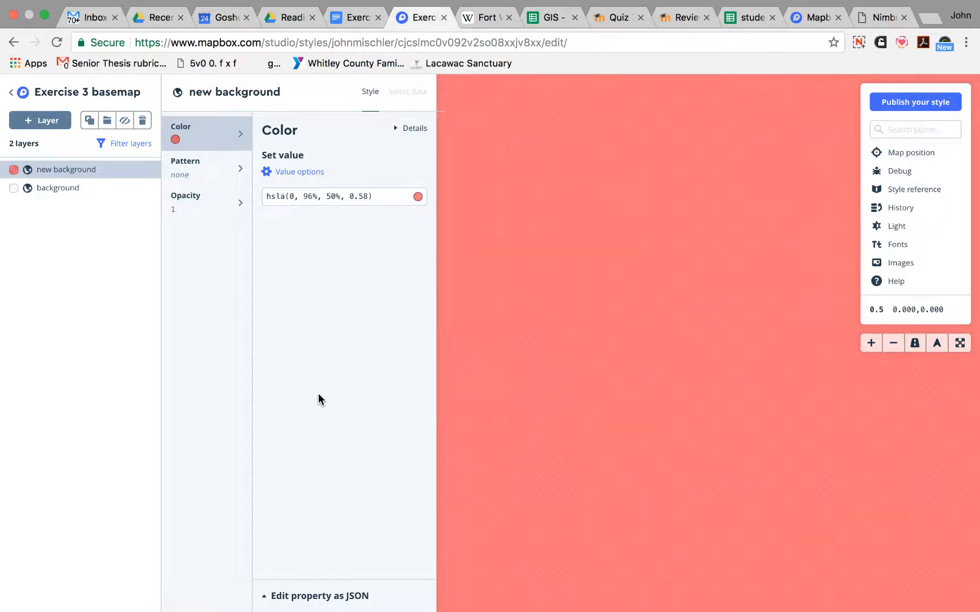
Delete the original "background" layer from the style.
left_click(52, 193)
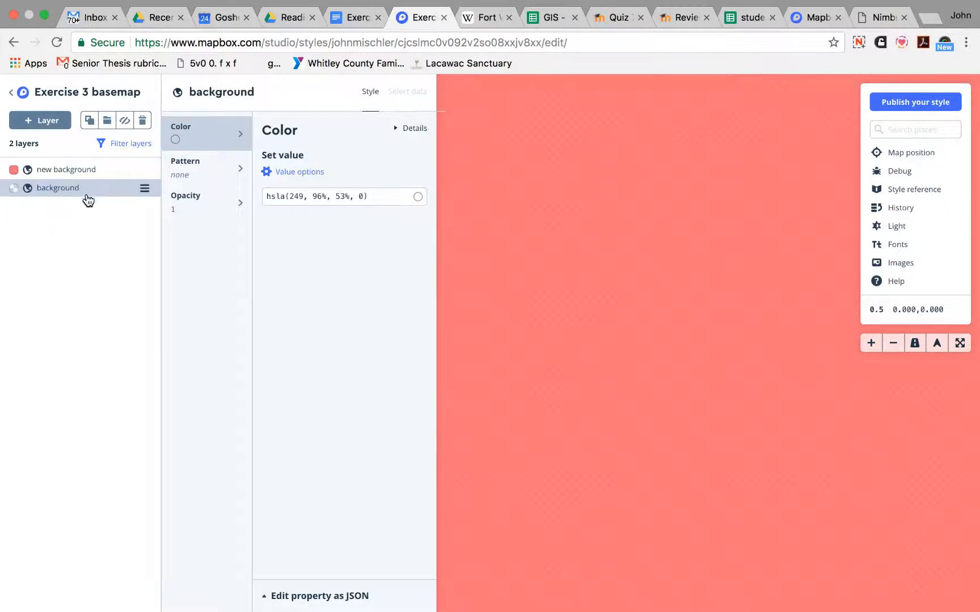
left_click(142, 121)
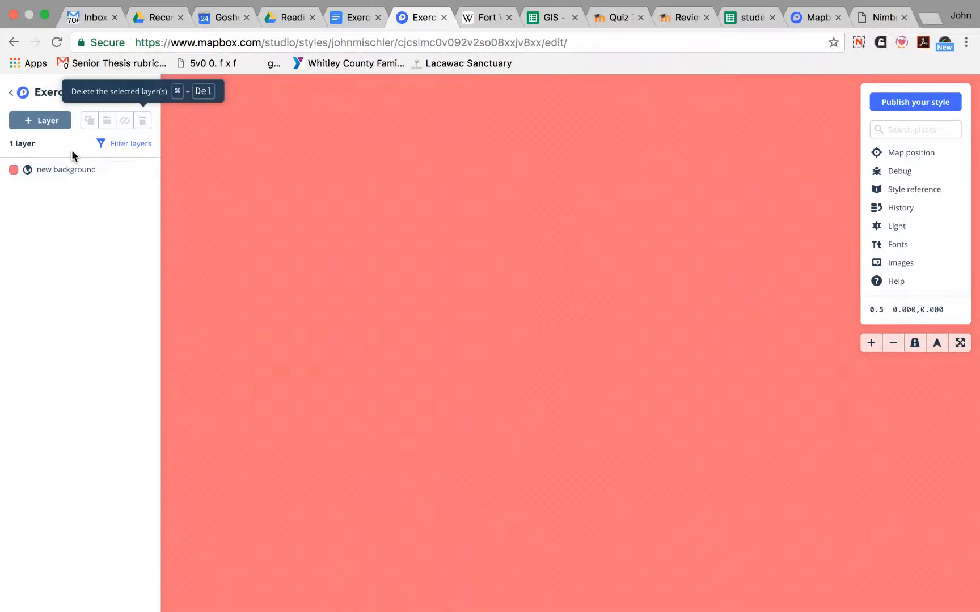
Select the "new background" layer, hide it and show it again.
left_click(15, 174)
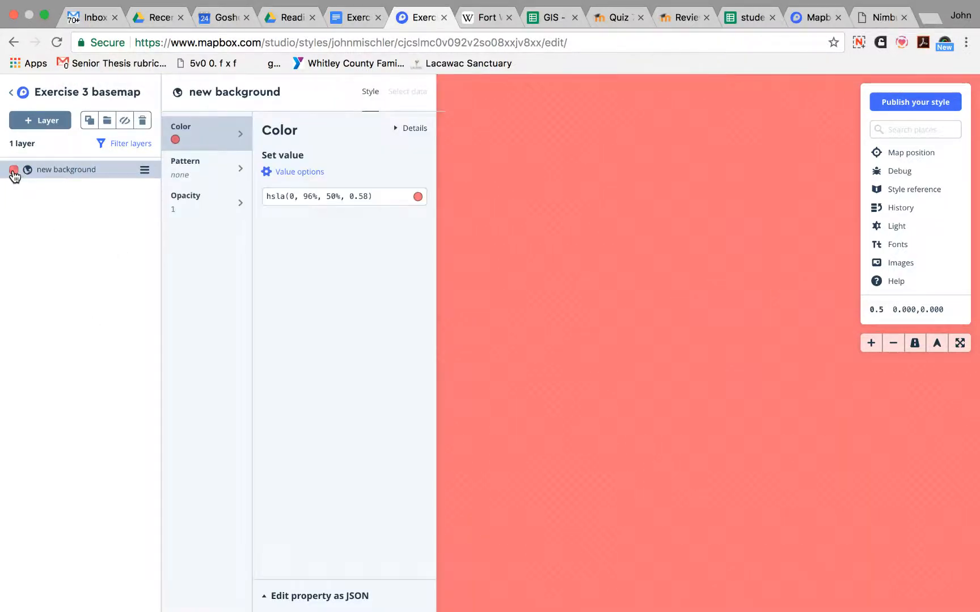
left_click(14, 175)
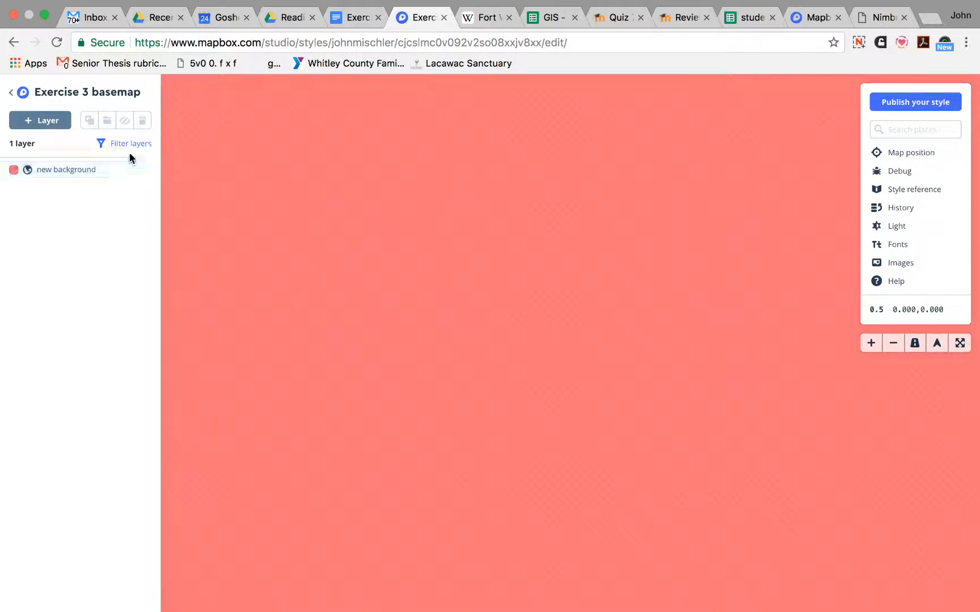
left_click(105, 175)
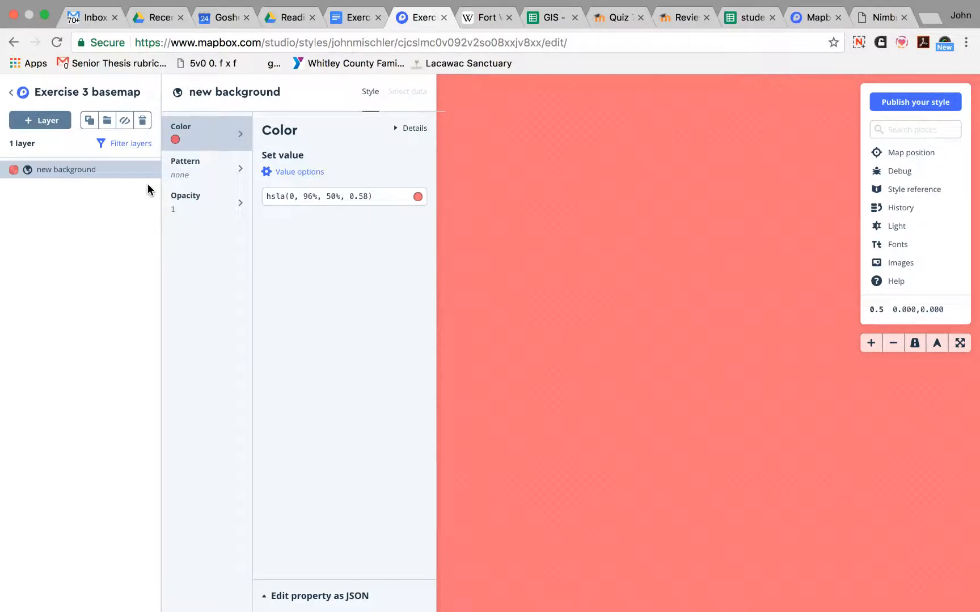
left_click(124, 125)
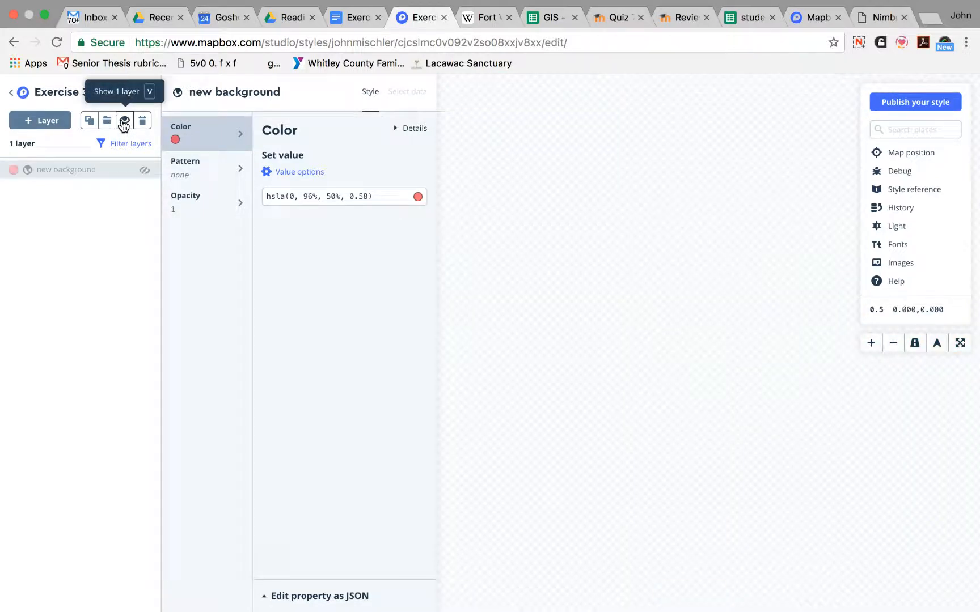
left_click(124, 124)
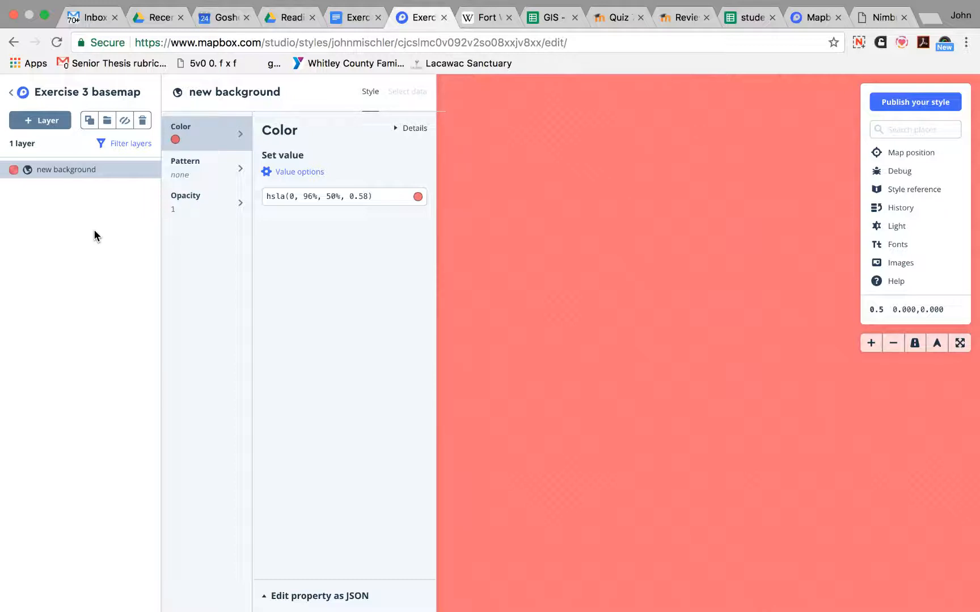
left_click(858, 43)
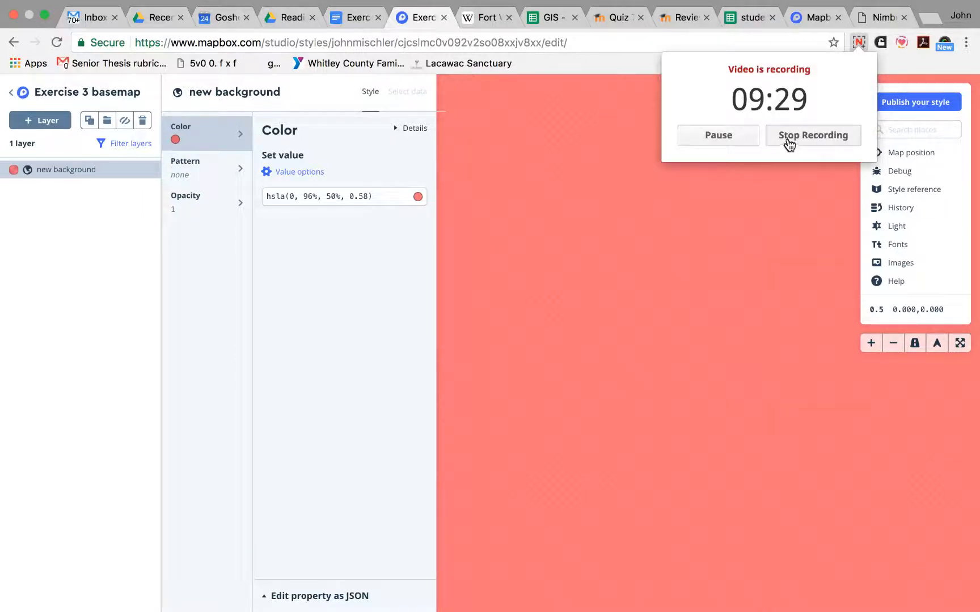